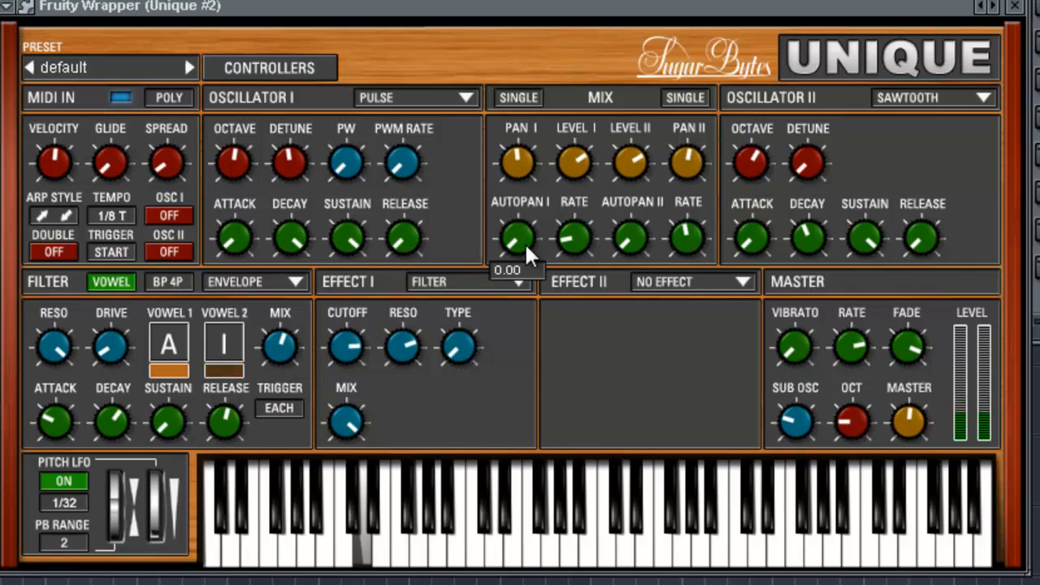
- Set both autopan amounts to maximum, raise the Autopan I rate, and pan oscillator I fully left and oscillator II fully right
left_click_drag(645, 238, 633, 22)
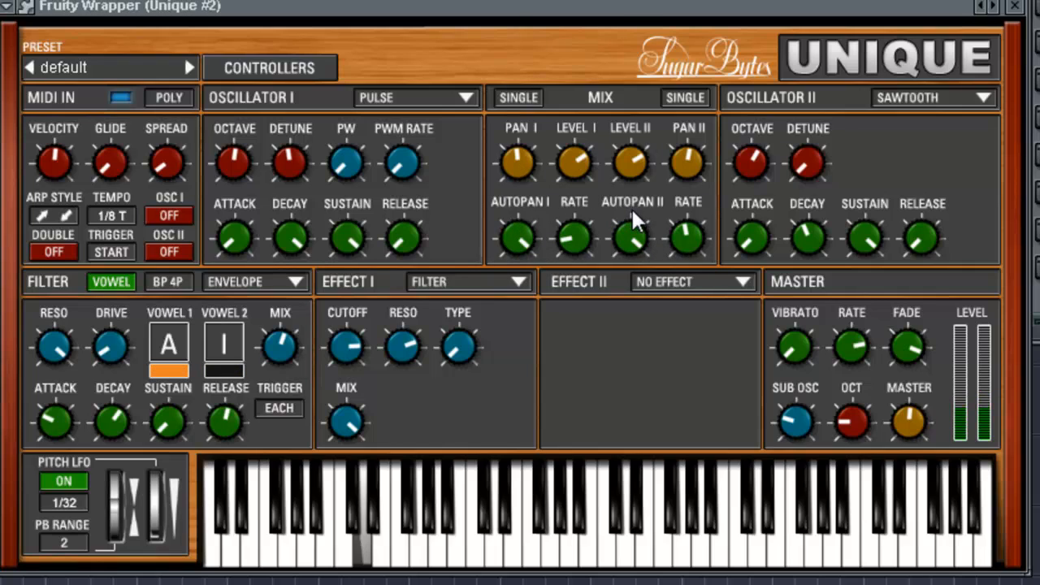
left_click_drag(566, 242, 581, 156)
left_click_drag(525, 173, 524, 244)
left_click_drag(699, 168, 696, 89)
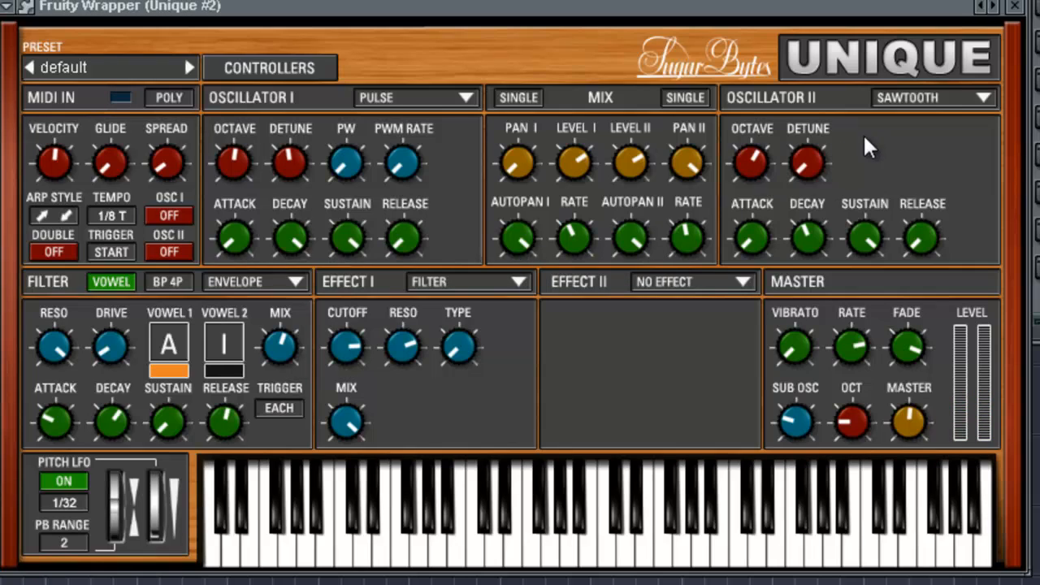
- Change Oscillator II to Triple Saw and turn its spread up to maximum
left_click(908, 100)
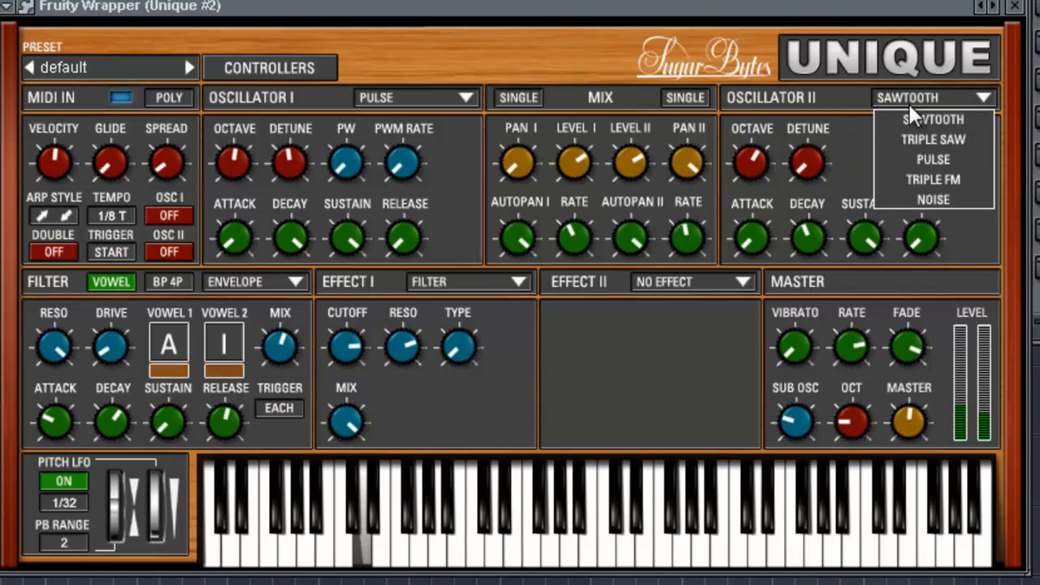
left_click(937, 136)
left_click_drag(933, 2, 928, 0)
left_click_drag(874, 165, 888, 7)
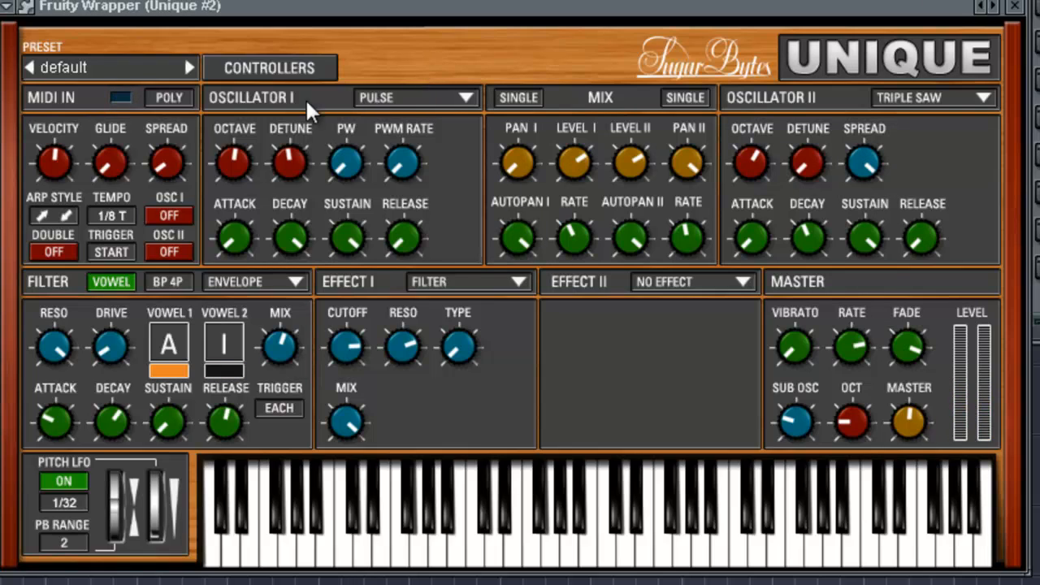
- Show the controllers section and assign the LFO to the Effect I filter cutoff
left_click(280, 65)
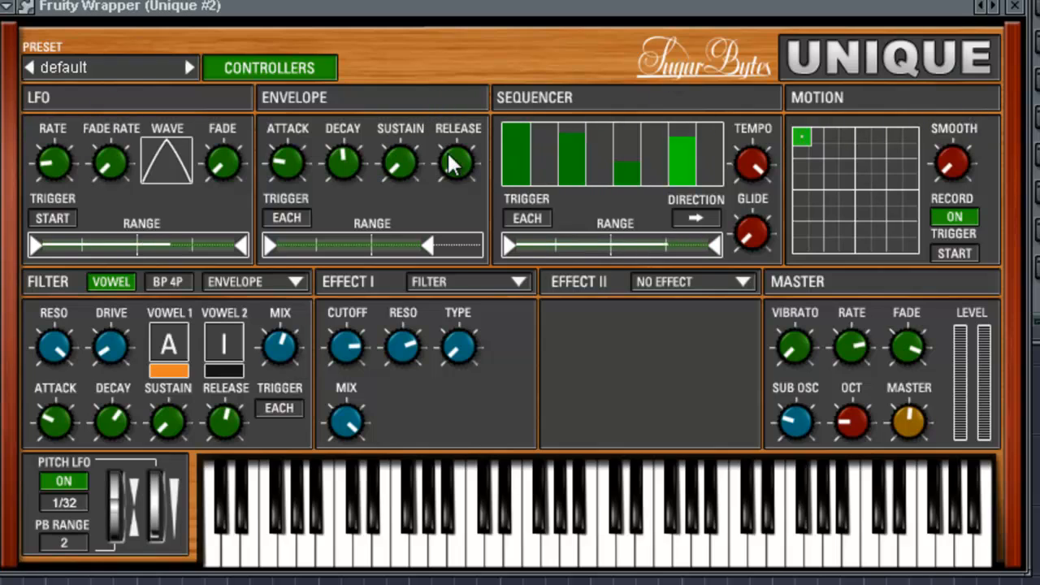
mouse_move(279, 246)
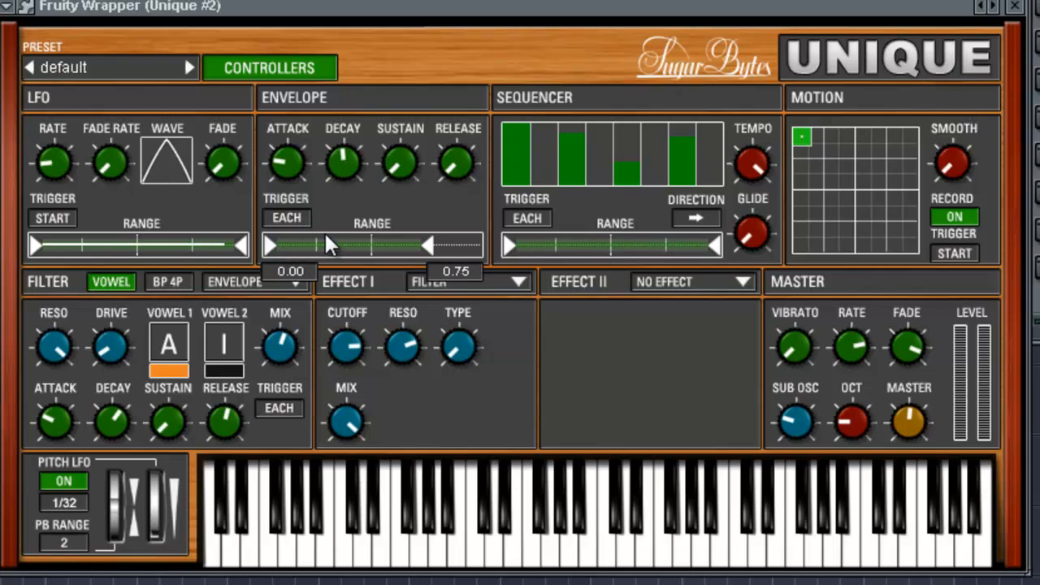
mouse_move(355, 360)
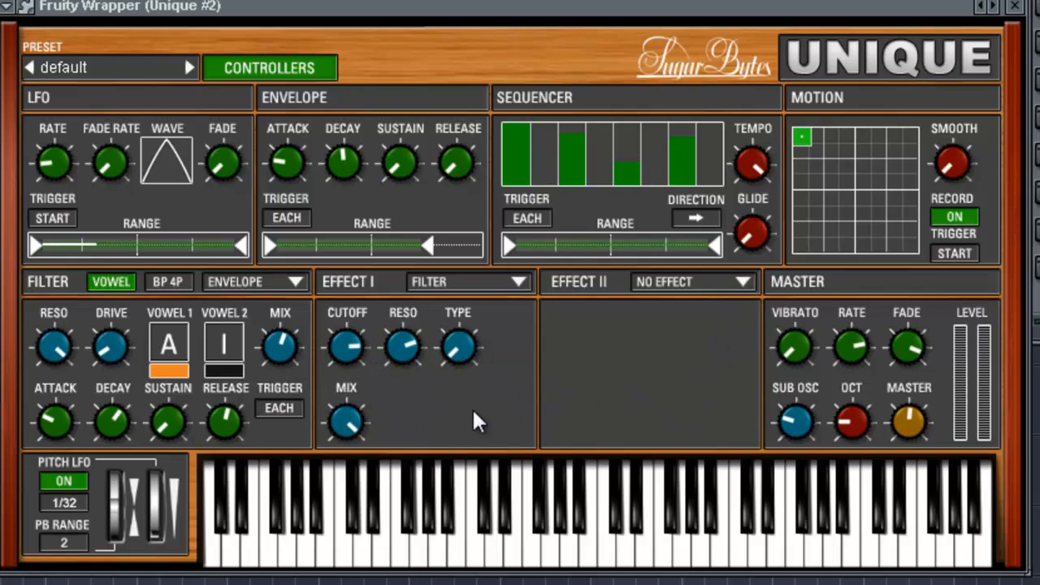
right_click(343, 358)
left_click(416, 395)
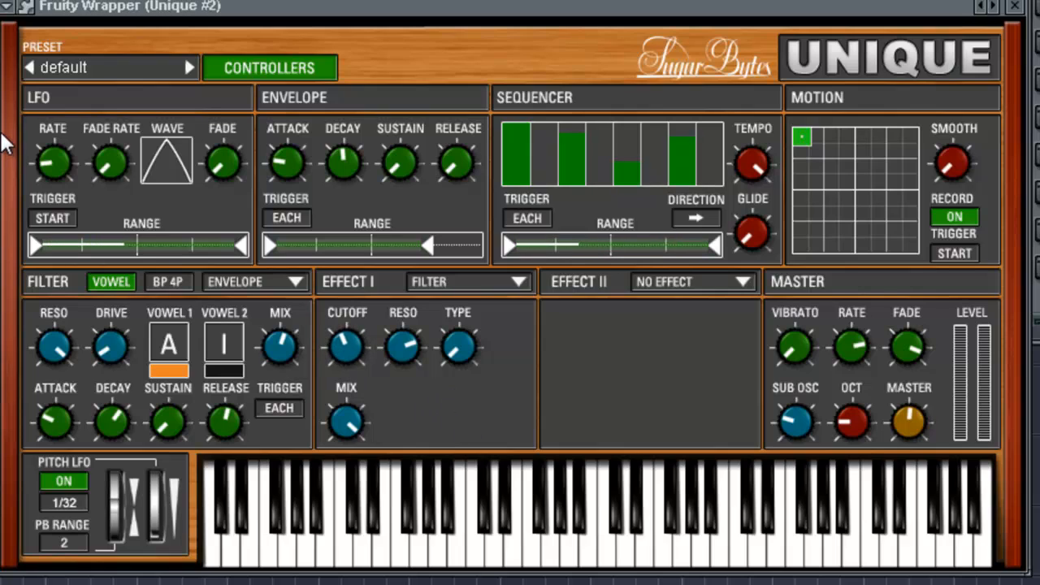
- Speed up the LFO rate and lower the Effect I filter resonance to 0.66
mouse_move(105, 156)
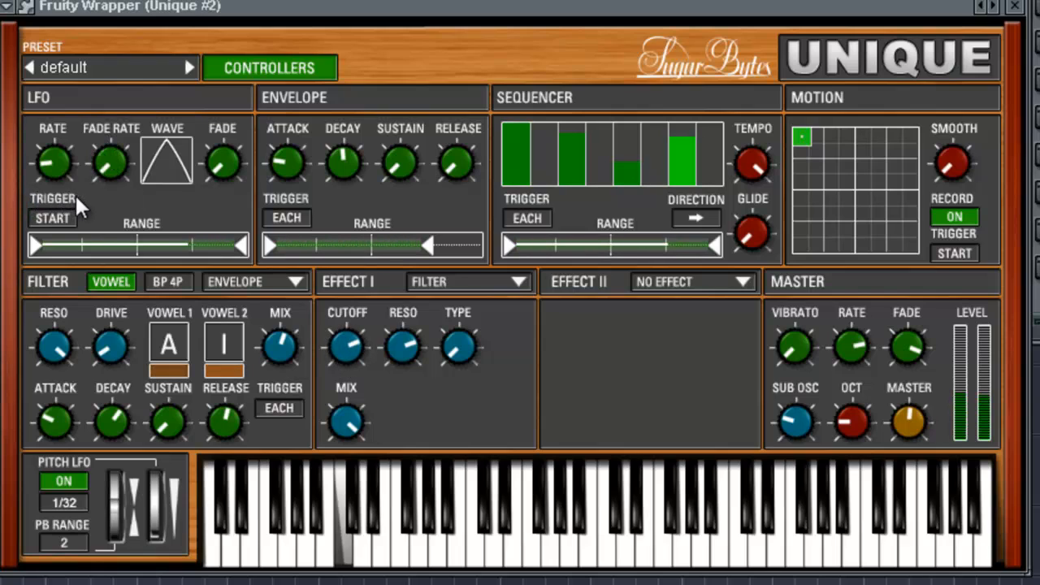
mouse_move(292, 345)
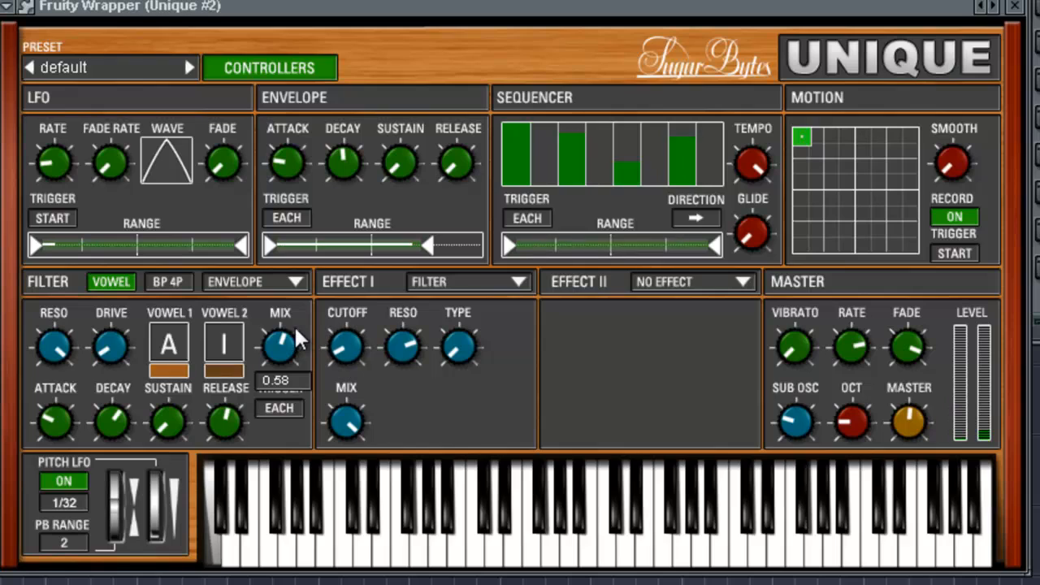
mouse_move(88, 249)
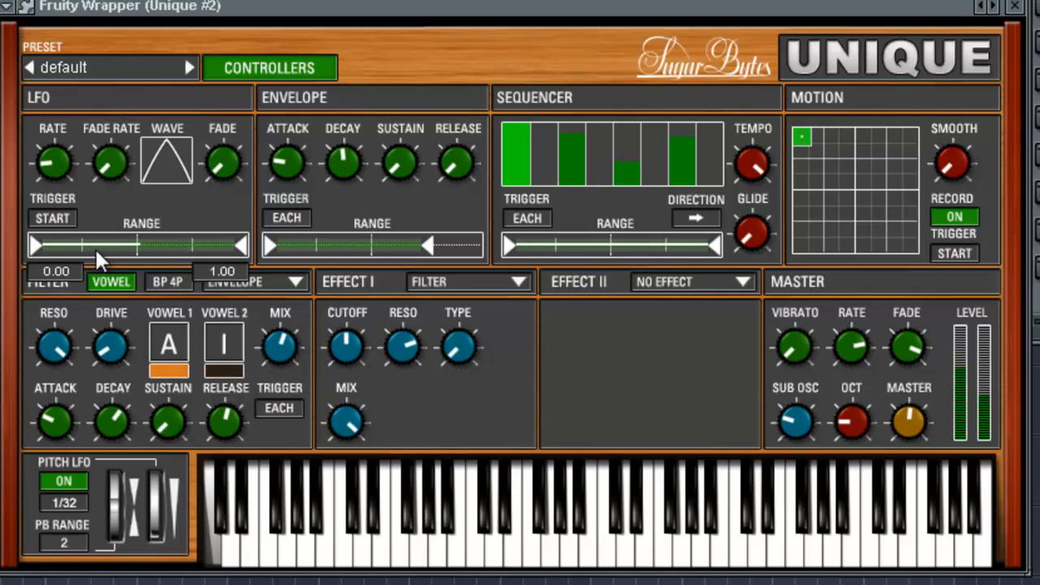
mouse_move(49, 154)
left_click_drag(49, 153, 53, 0)
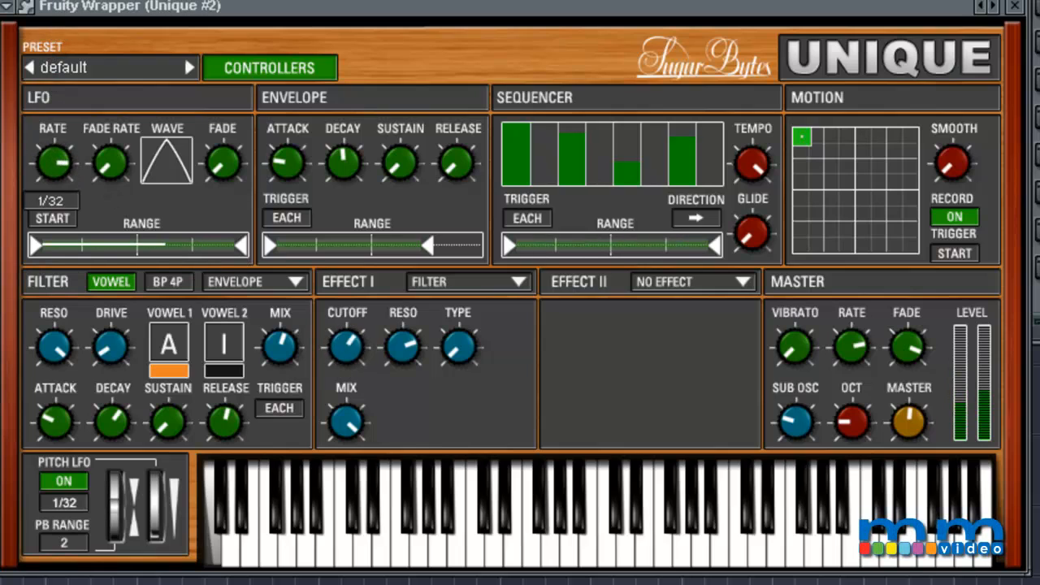
mouse_move(415, 351)
left_click_drag(415, 351, 422, 386)
- Try an LFO fade rate of 500 ms, and return it to its minimum
left_click_drag(112, 166, 129, 145)
mouse_move(124, 160)
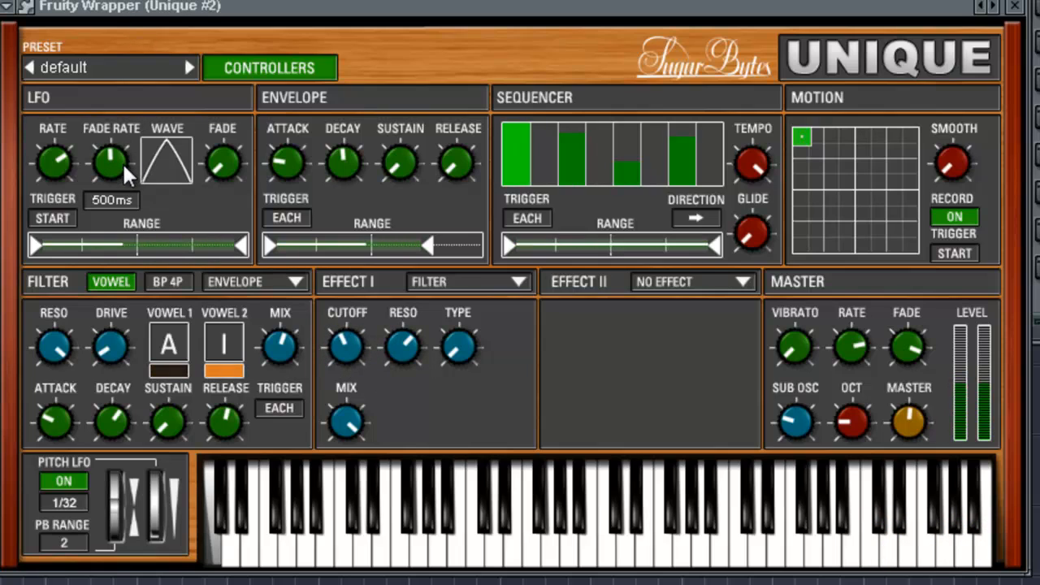
left_click_drag(122, 162, 124, 289)
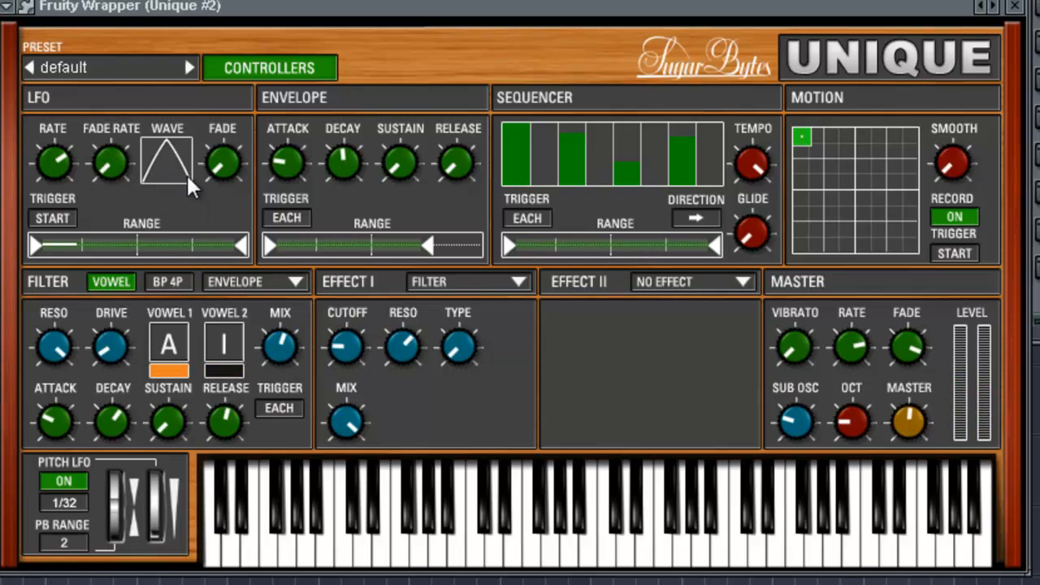
- Change the LFO wave to the rounded half-sine shape and set the LFO fade to 0 ms
mouse_move(168, 169)
left_mouse_down()
mouse_move(168, 79)
mouse_move(166, 270)
mouse_move(157, 162)
left_mouse_up()
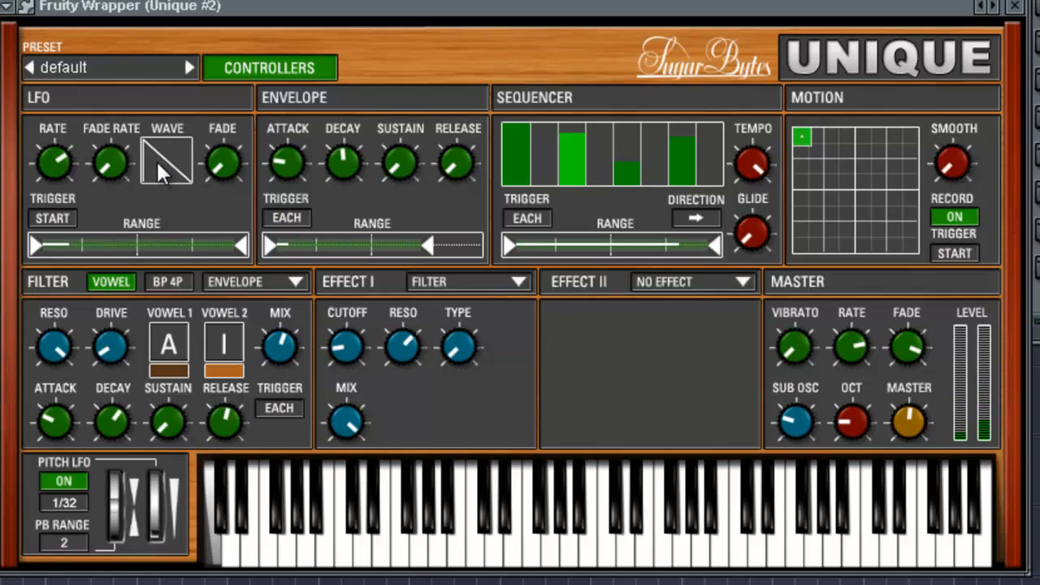
left_click_drag(159, 162, 158, 106)
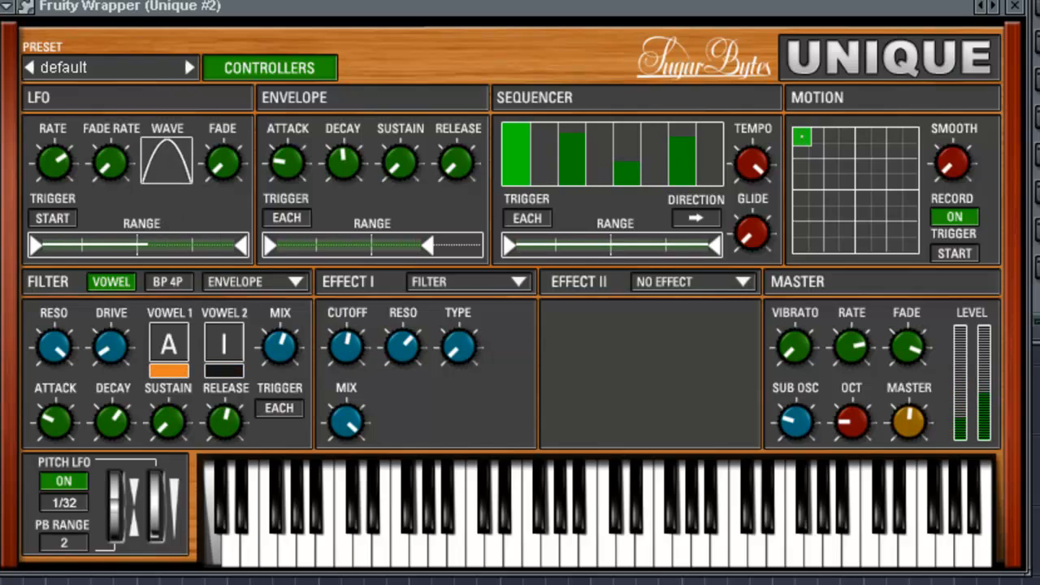
left_click_drag(154, 146, 195, 85)
left_click_drag(222, 158, 214, 582)
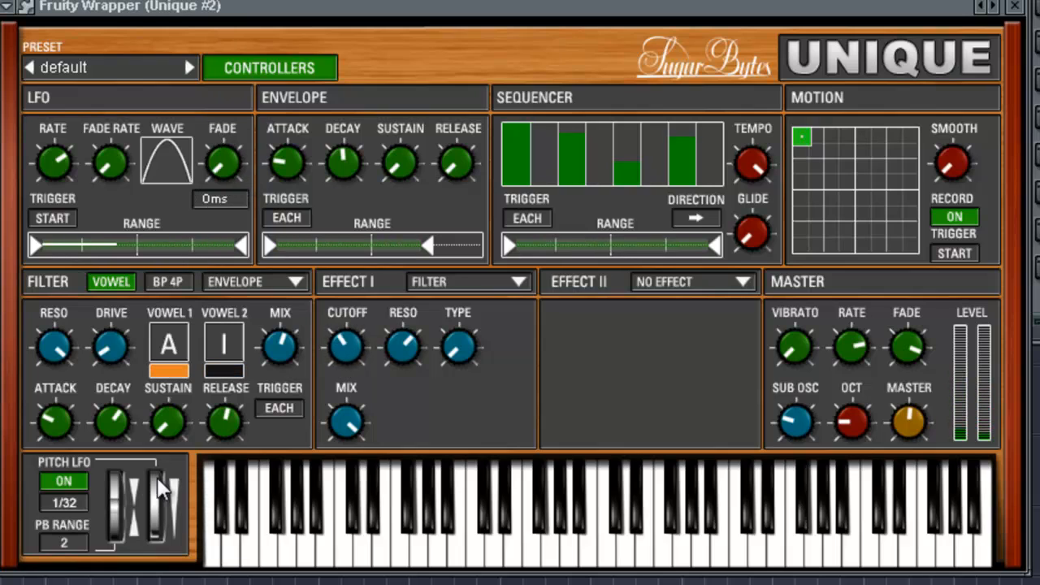
- Try an LFO fade rate of 4000 ms with a high fade setting and a slower LFO rate
left_click_drag(110, 171, 117, 7)
left_click_drag(235, 154, 225, 89)
left_click_drag(112, 167, 63, 196)
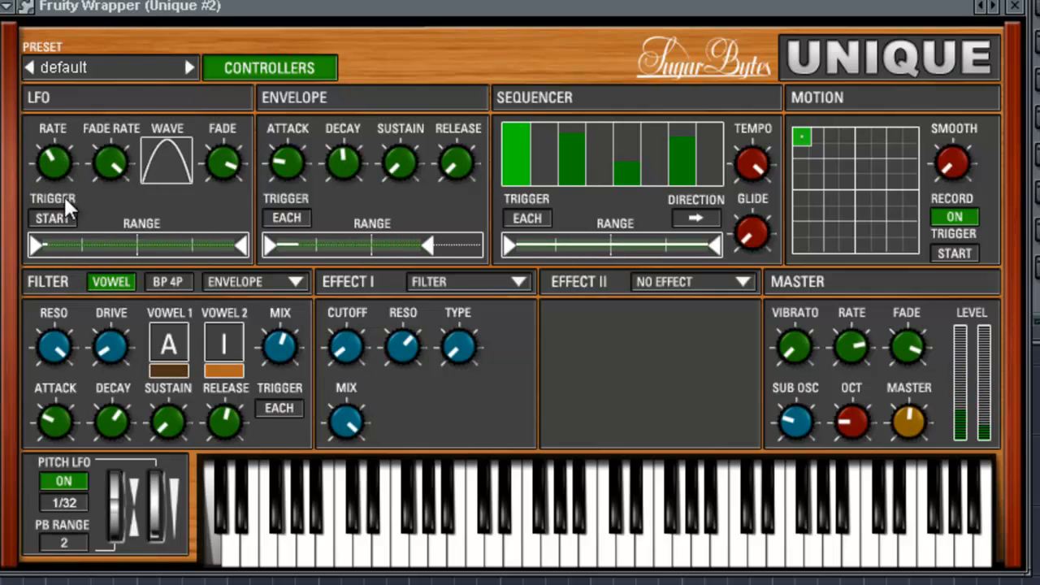
mouse_move(118, 171)
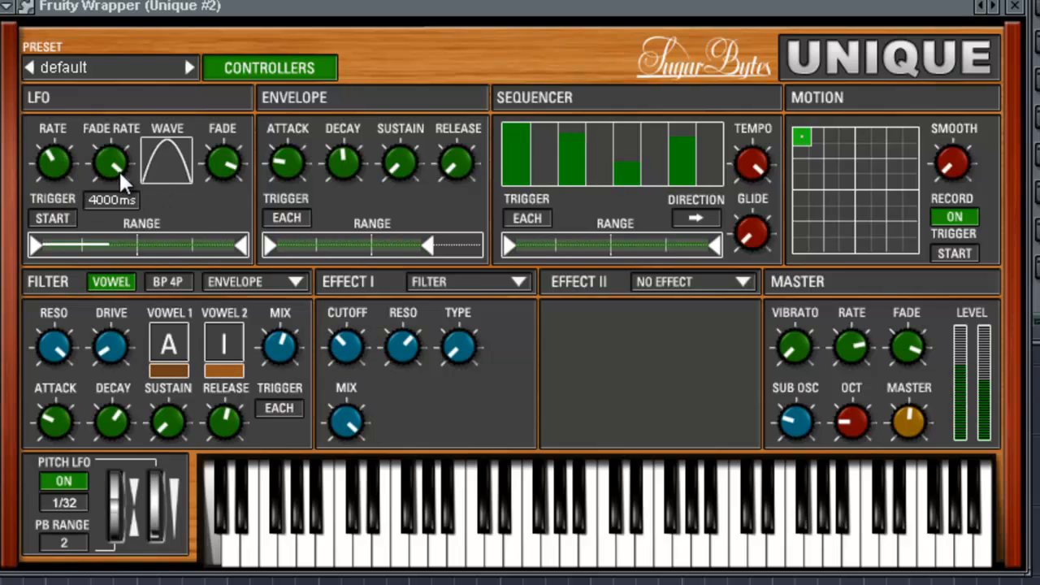
- Set the LFO trigger to Each Note and raise the LFO rate to 1/16 T
left_click(65, 218)
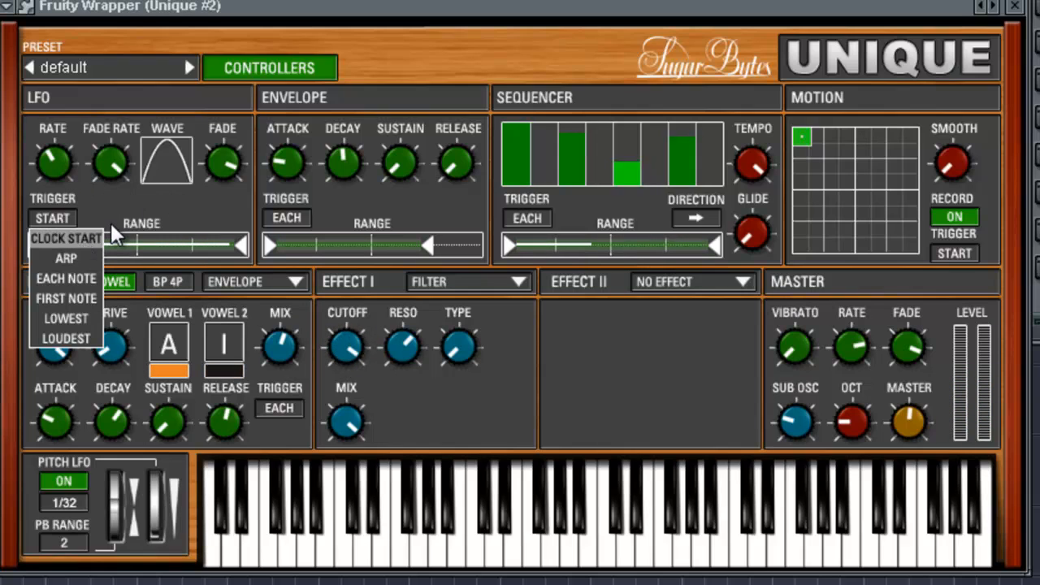
left_click(87, 273)
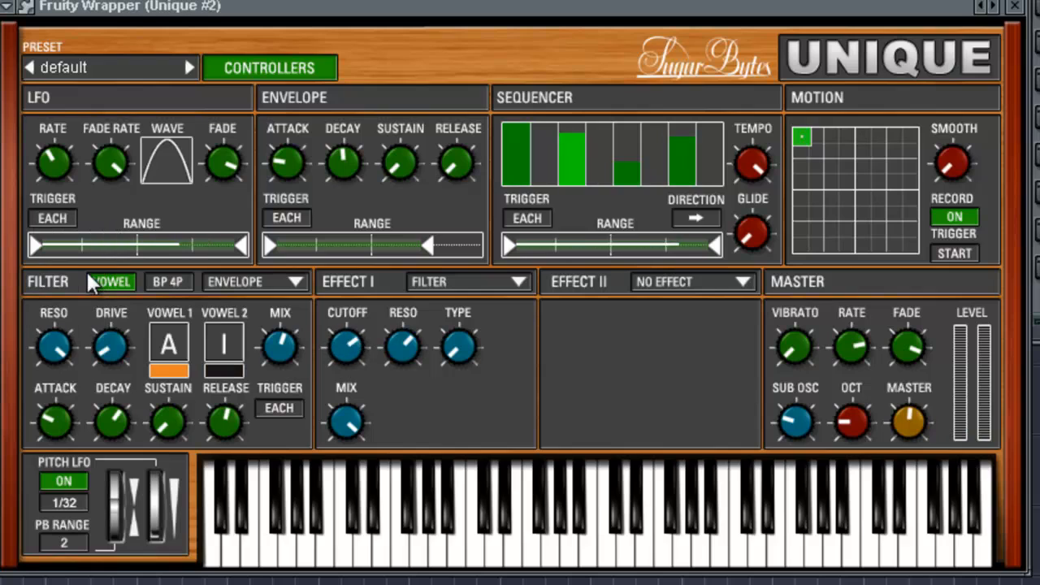
mouse_move(108, 237)
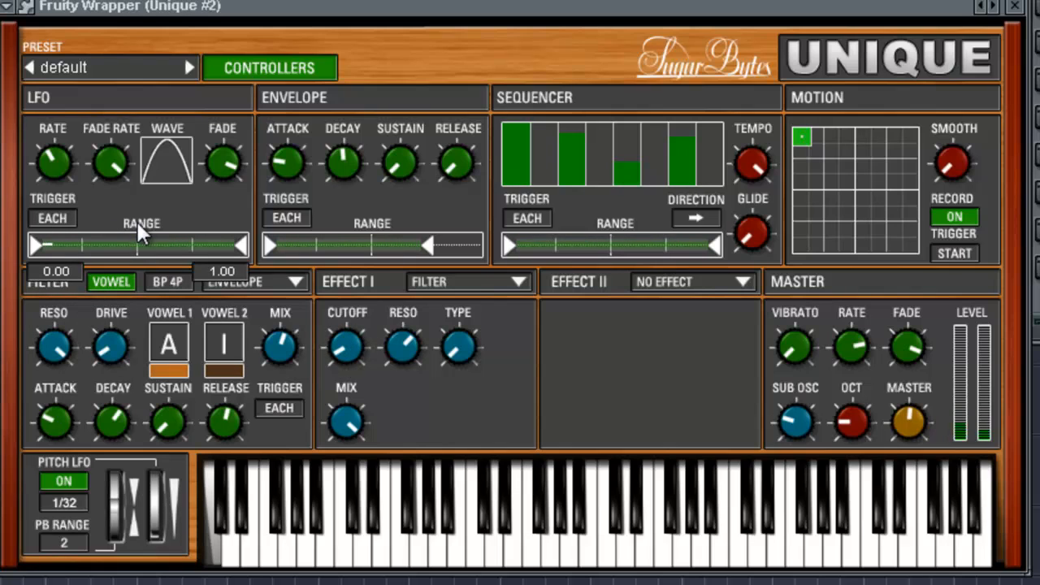
mouse_move(105, 174)
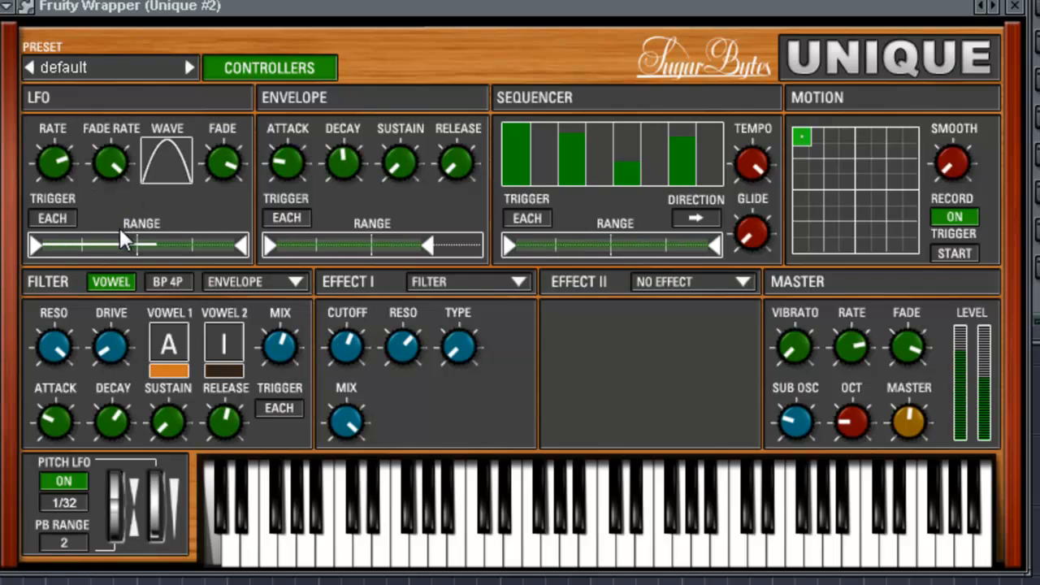
mouse_move(113, 258)
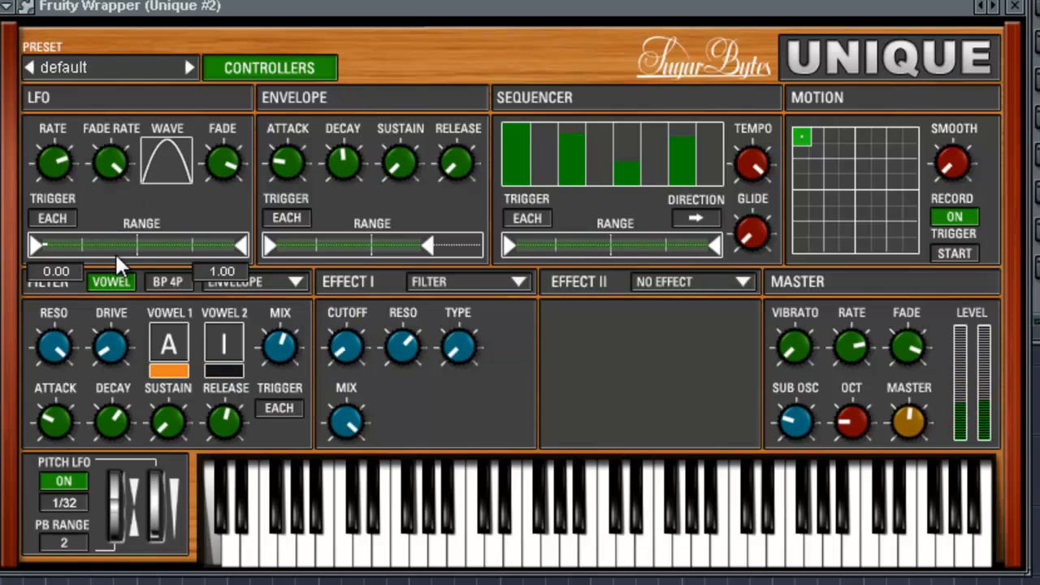
- Turn the LFO fade rate and fade back down to their minimum
left_click_drag(115, 169, 140, 465)
left_click_drag(223, 163, 221, 213)
left_click_drag(110, 163, 133, 307)
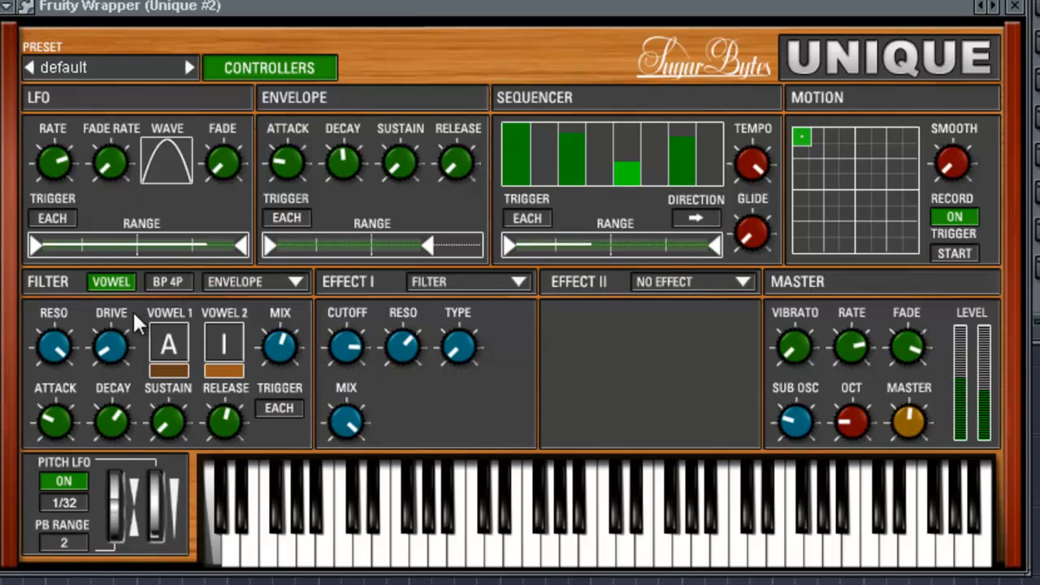
- Try different lower and upper limits for the LFO range, and restore the full 0.00 to 1.00 range
mouse_move(124, 331)
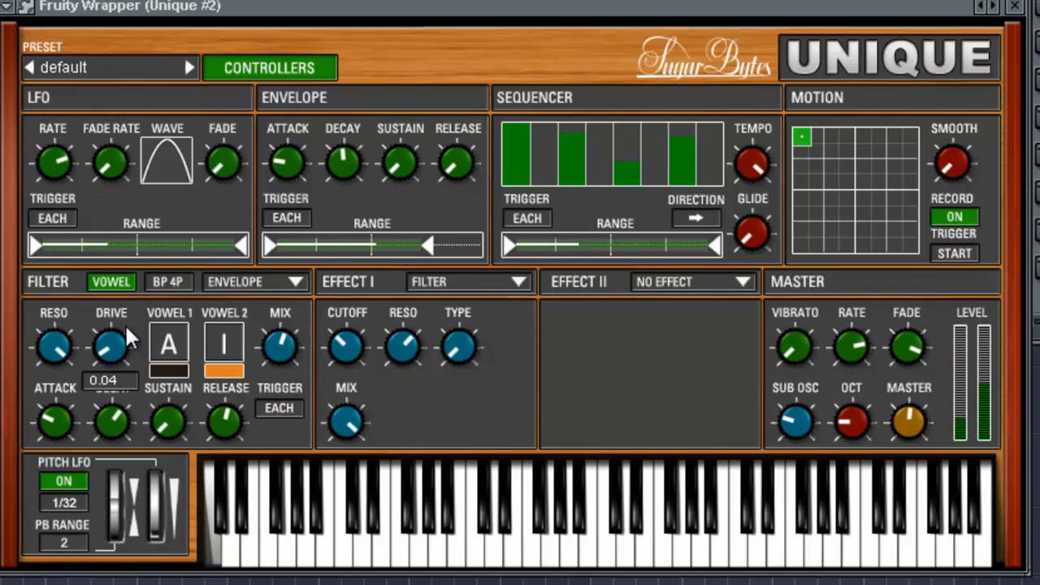
mouse_move(49, 165)
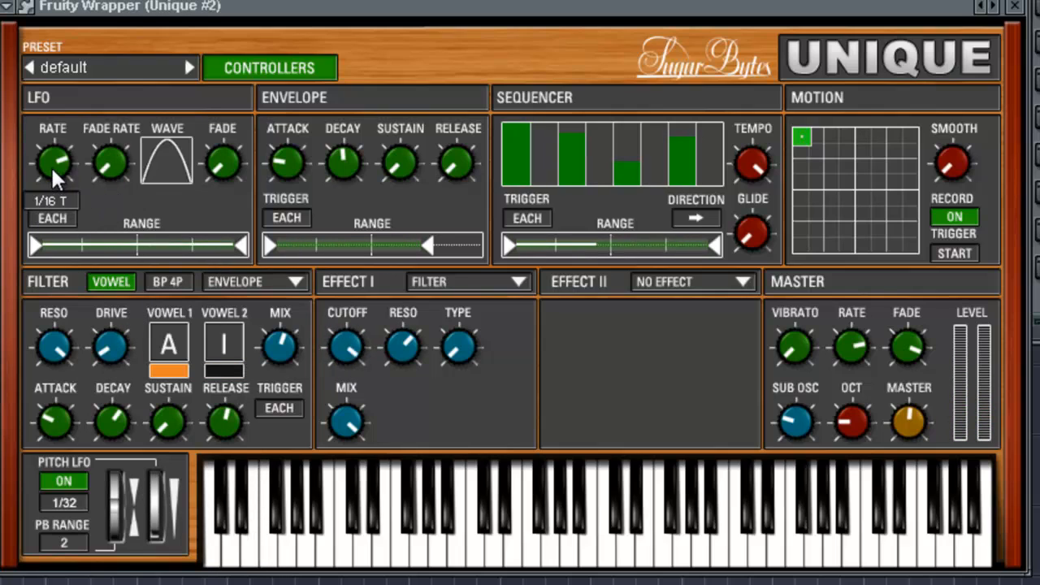
mouse_move(230, 247)
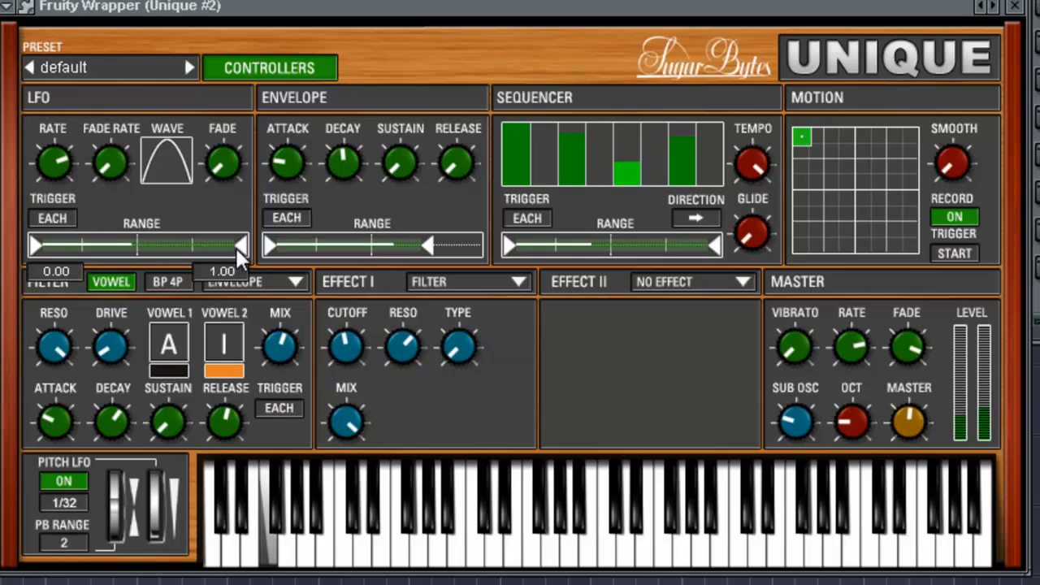
mouse_move(229, 248)
left_mouse_down()
mouse_move(85, 245)
mouse_move(240, 249)
left_mouse_up()
mouse_move(34, 248)
left_mouse_down()
mouse_move(221, 257)
mouse_move(31, 248)
left_mouse_up()
left_click_drag(241, 245, 381, 233)
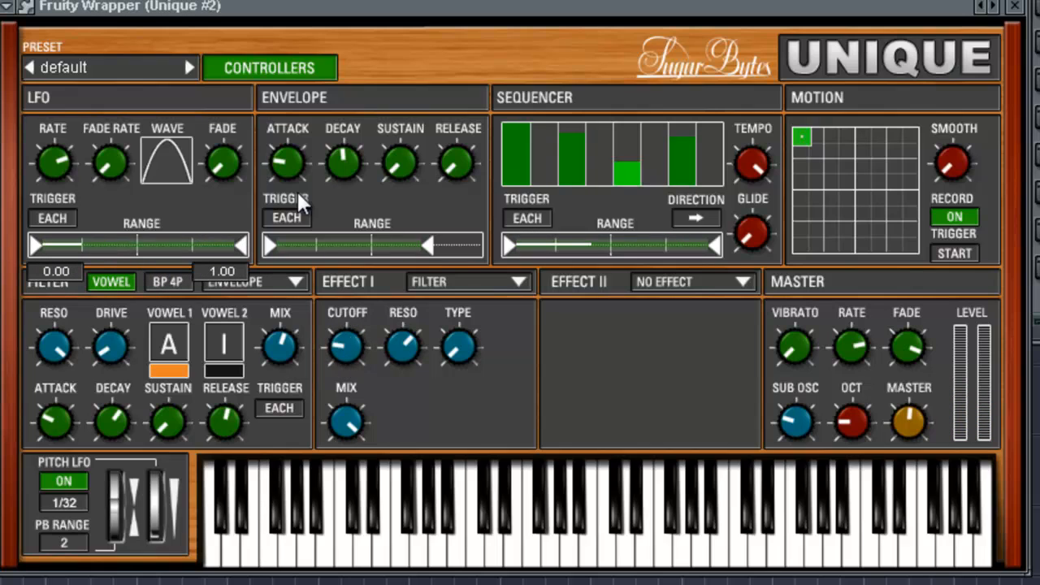
- Assign the envelope to the Effect I filter cutoff and extend the envelope's upper range limit to 1.00
right_click(348, 342)
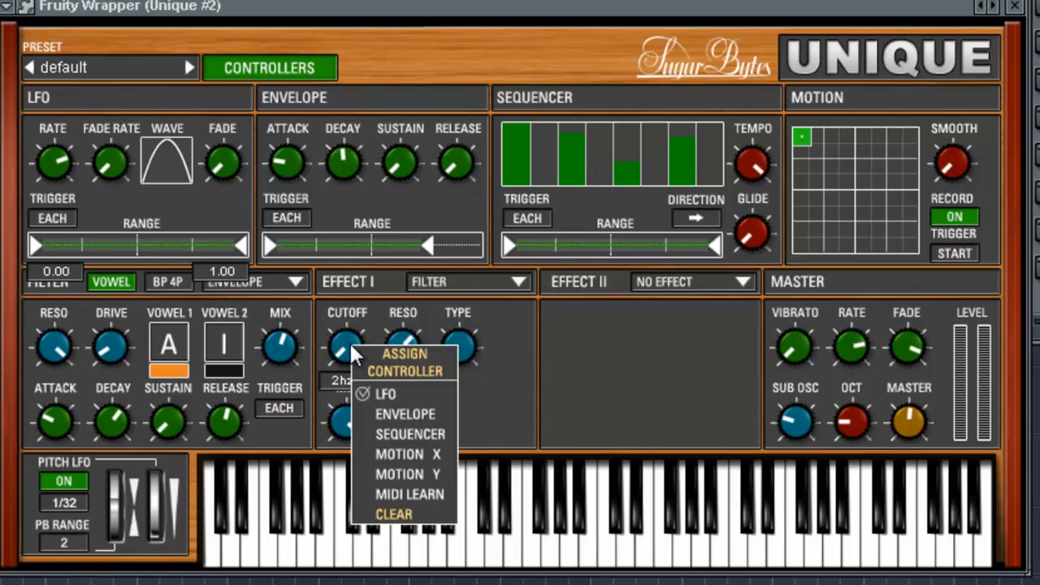
left_click(398, 415)
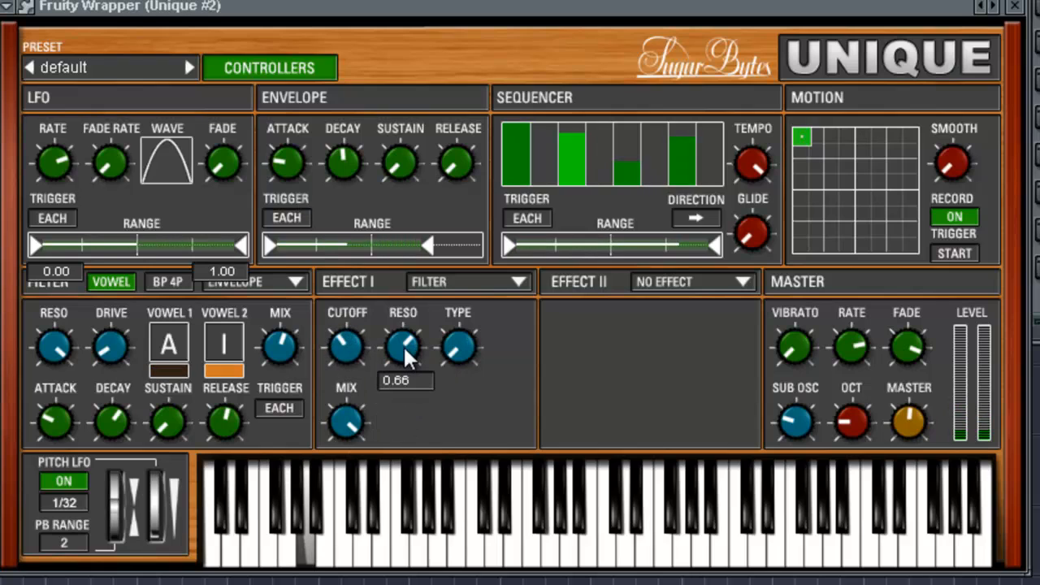
left_click_drag(429, 243, 481, 243)
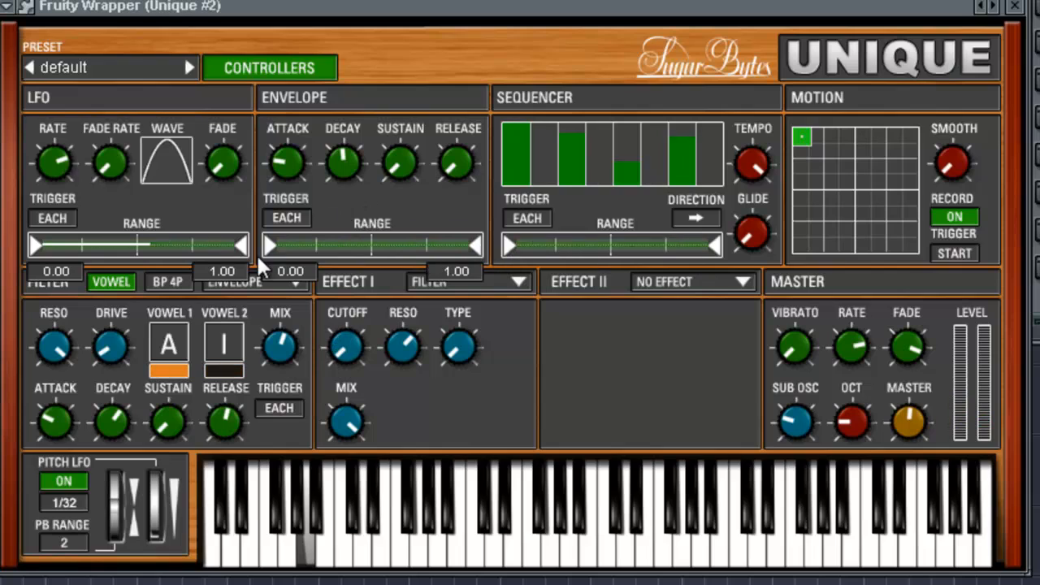
- Set the envelope trigger to Each Note, its attack to 216 ms and its decay to minimum
left_click(297, 217)
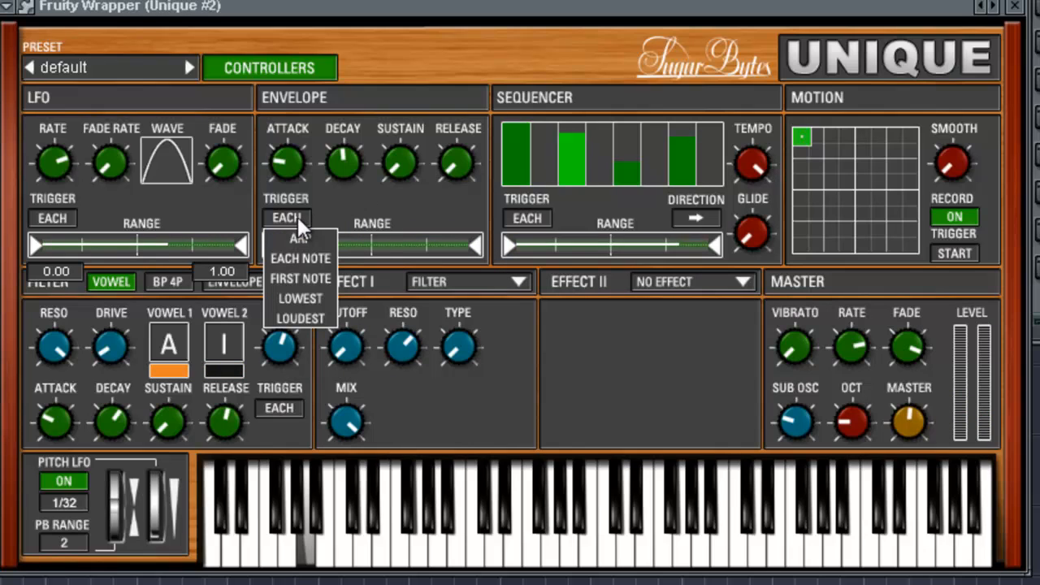
left_click(318, 259)
left_click_drag(299, 183, 288, 162)
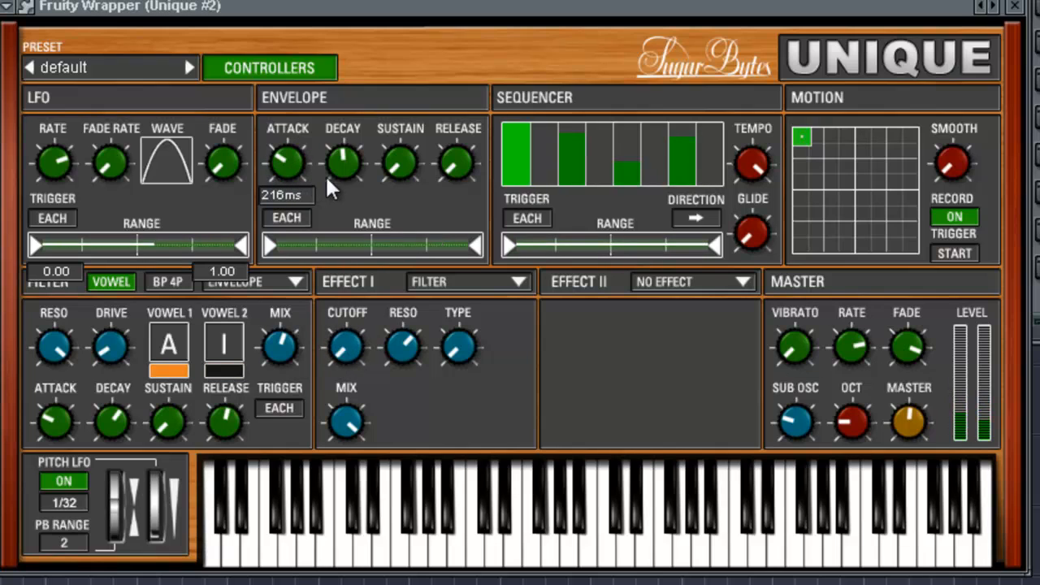
left_click_drag(355, 166, 375, 312)
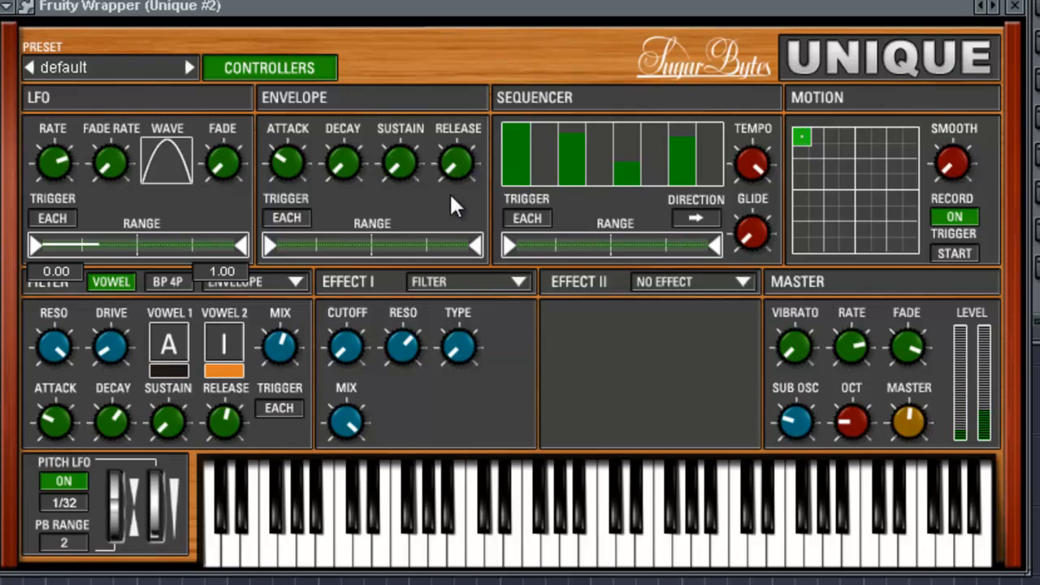
- Lengthen the envelope's decay to just below mid-position and set its sustain to about a quarter
left_click_drag(343, 176, 369, 111)
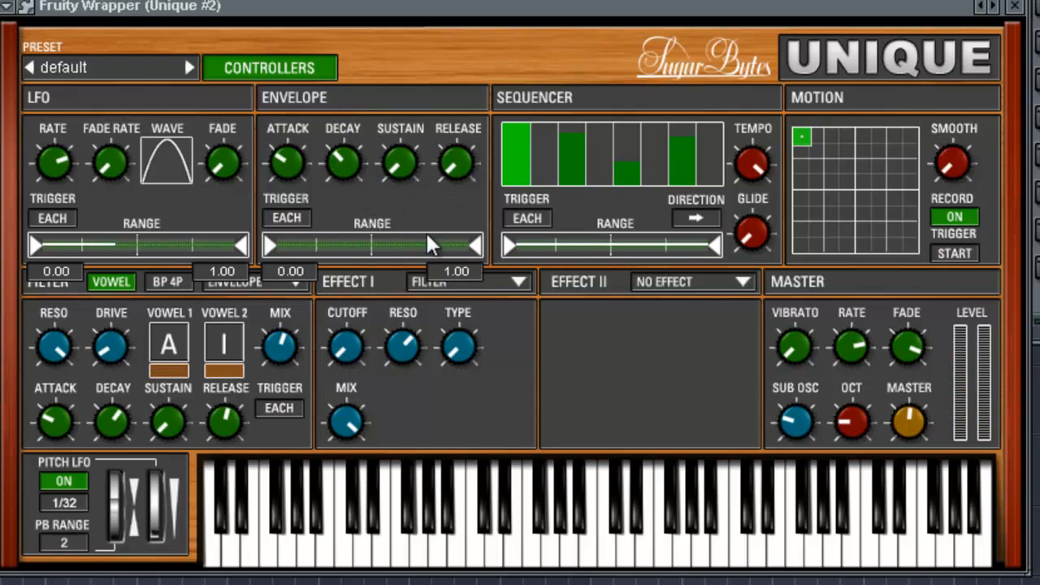
left_click_drag(396, 167, 361, 69)
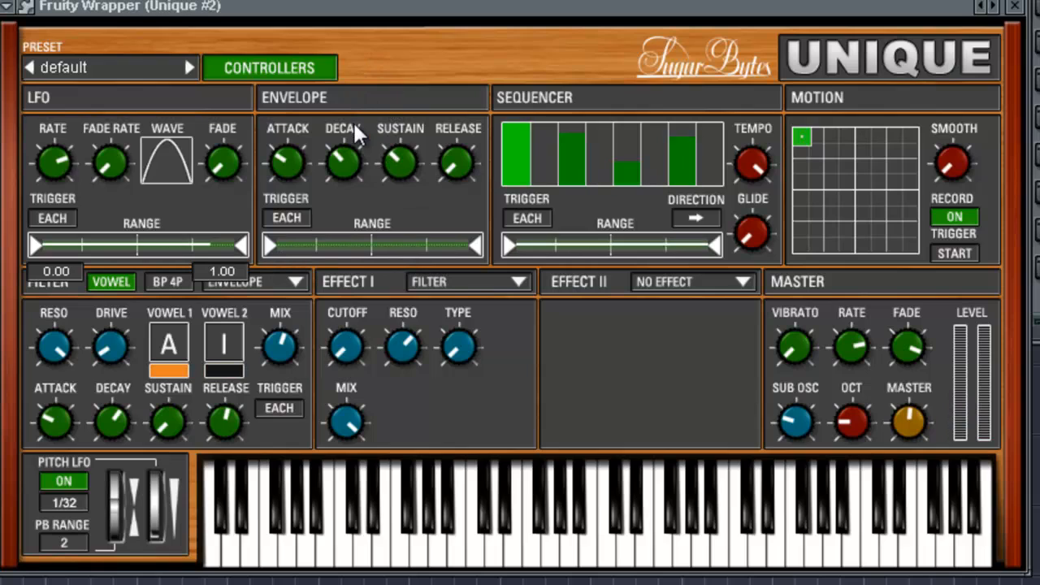
left_click_drag(399, 160, 395, 205)
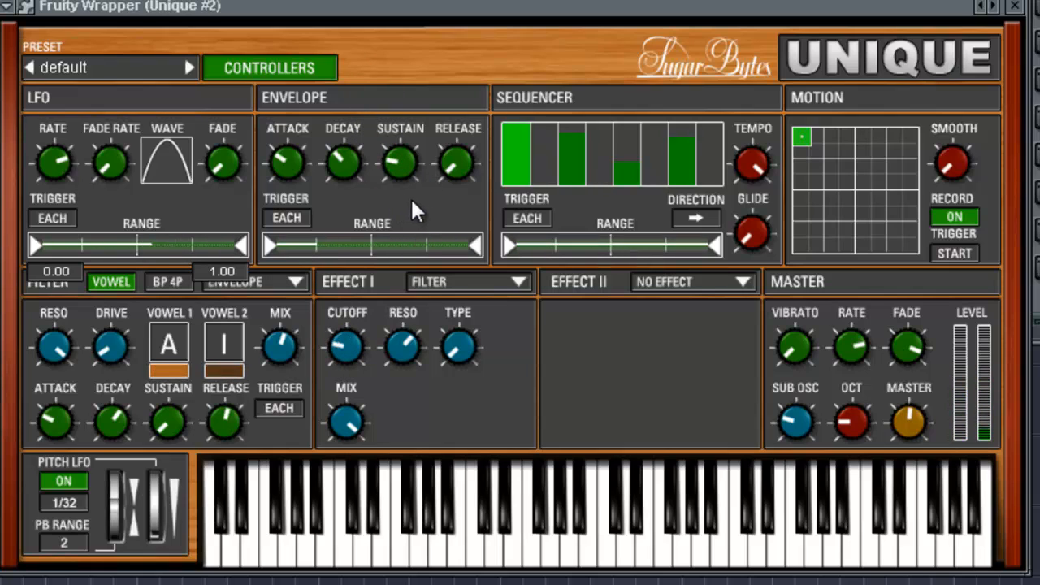
- Try an envelope release of 512 ms and raise the sustain to slightly above half
mouse_move(452, 180)
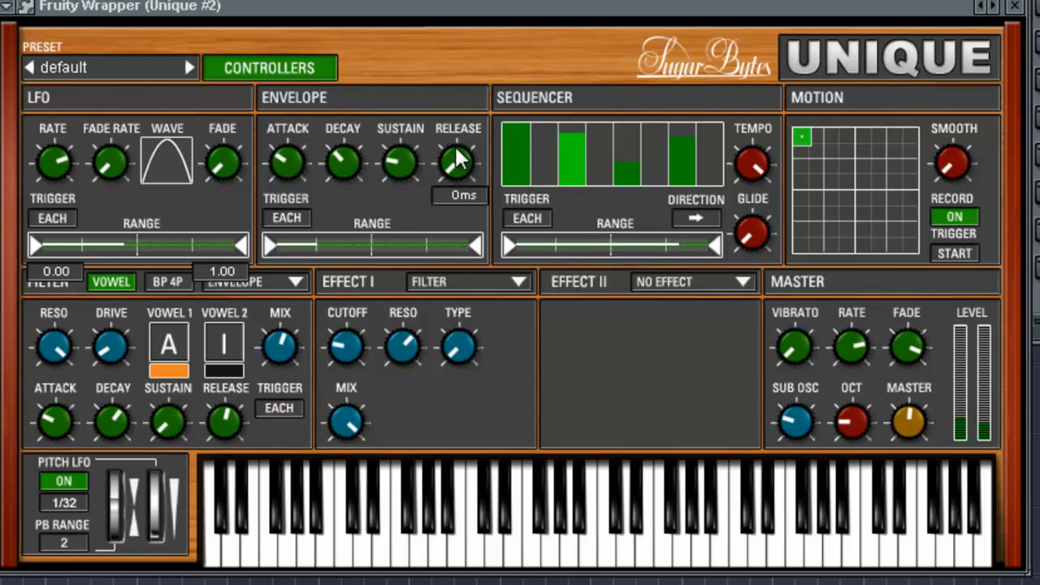
left_click_drag(456, 158, 440, 29)
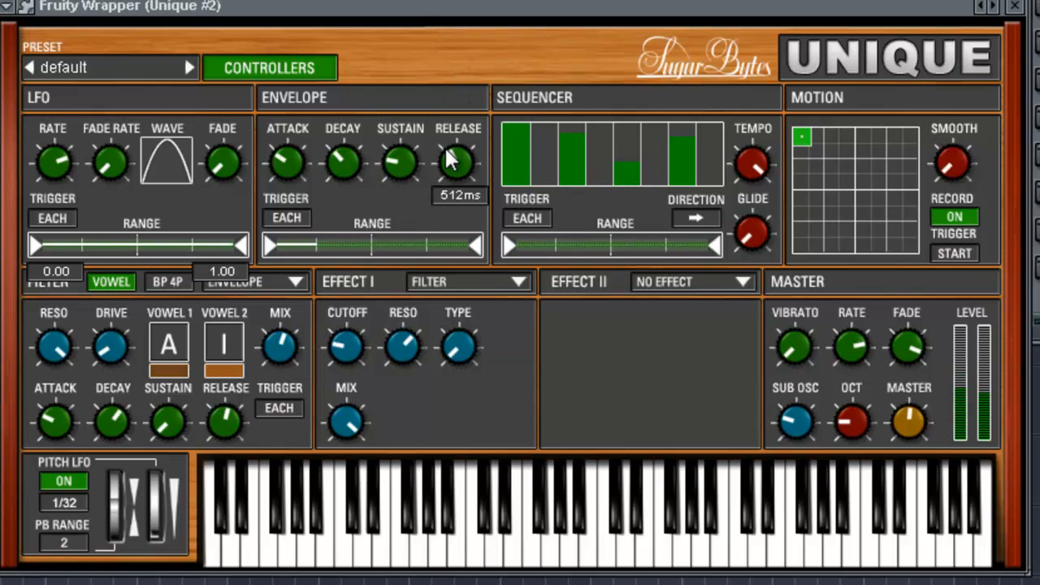
mouse_move(346, 252)
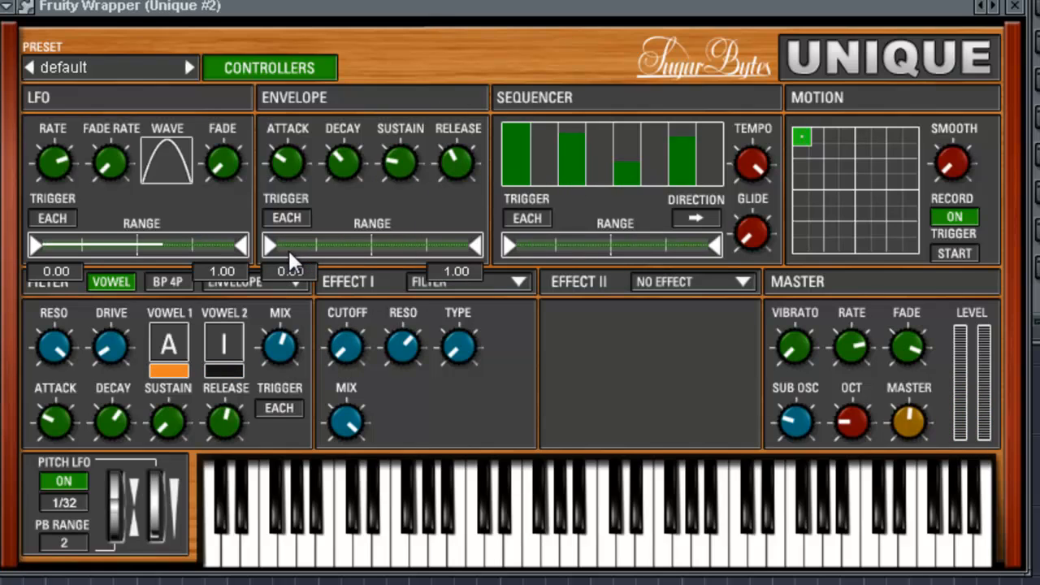
mouse_move(397, 166)
left_mouse_down()
mouse_move(395, 86)
mouse_move(395, 162)
left_mouse_up()
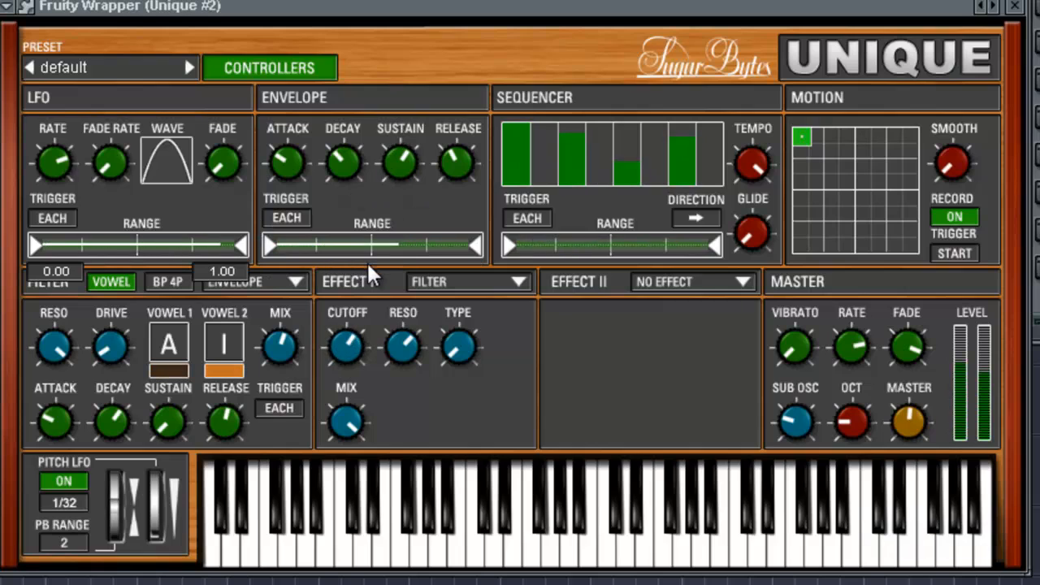
mouse_move(272, 253)
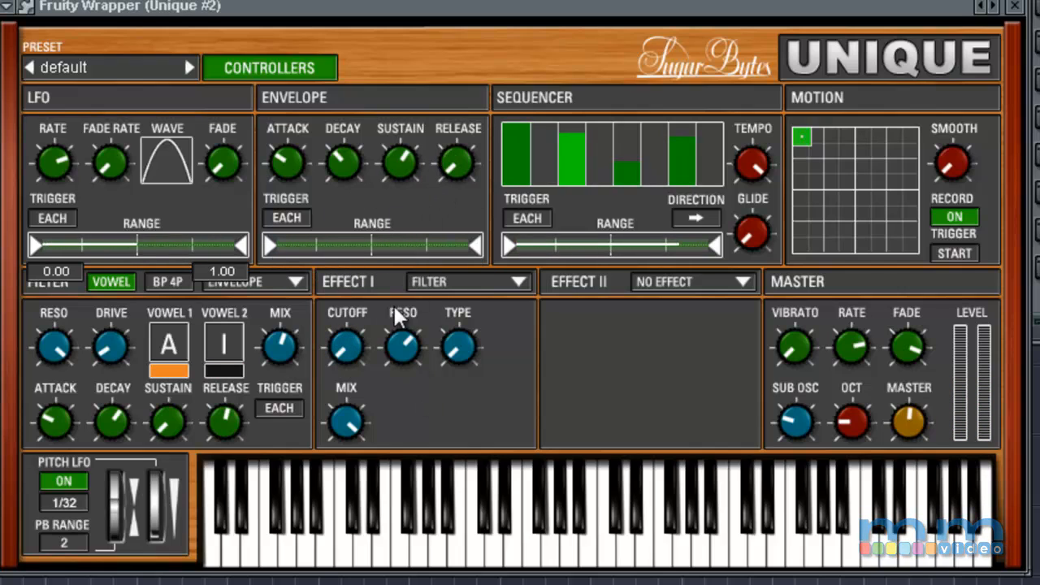
- Assign the sequencer to the Effect I filter cutoff and raise the second sequencer step to about half height
right_click(349, 344)
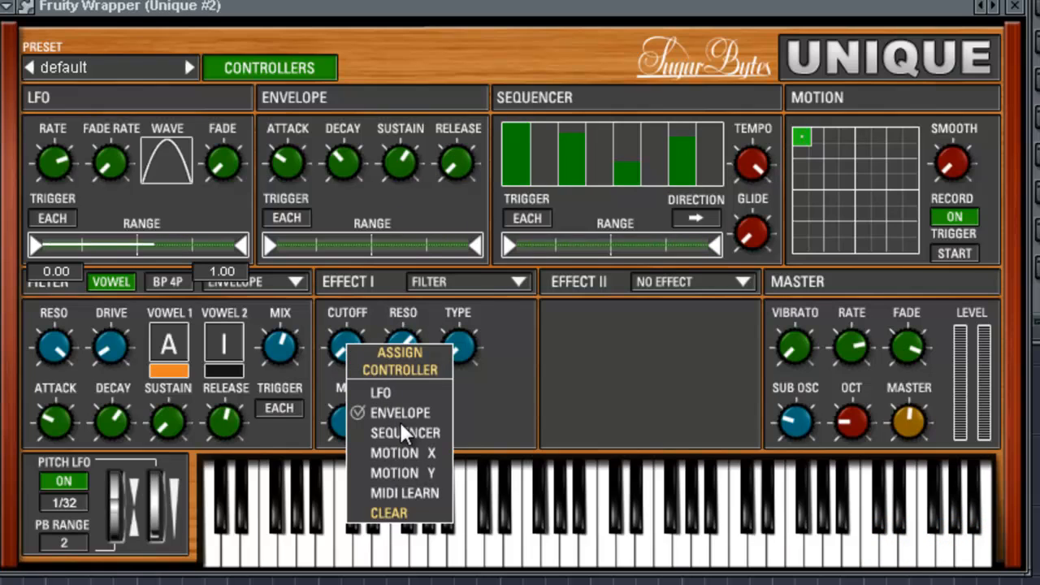
left_click(401, 427)
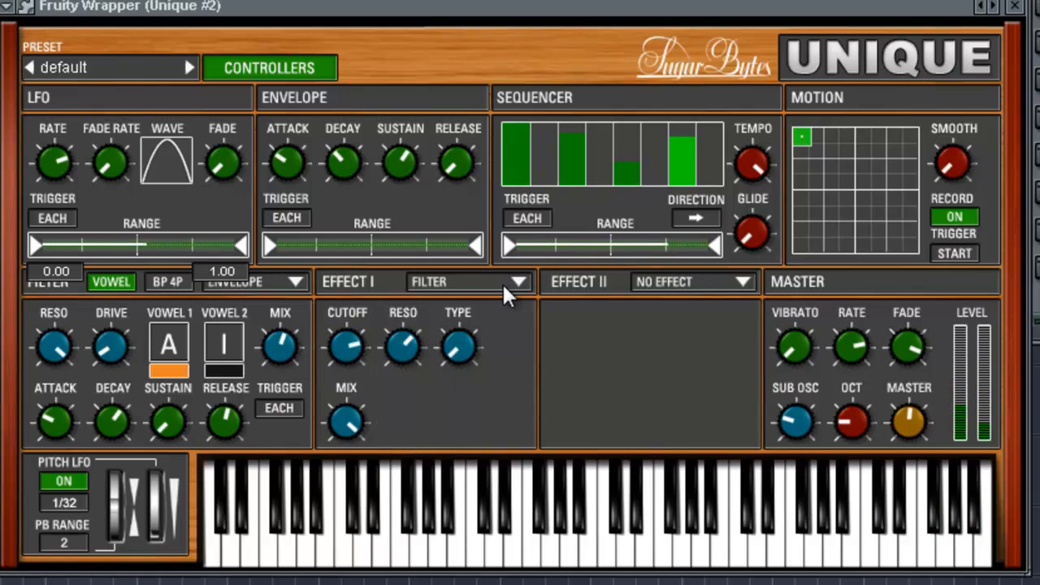
left_click(540, 155)
- Try raised levels for the fourth, sixth and eighth sequencer steps and lower them back to zero
left_click(602, 139)
left_click_drag(661, 140, 664, 122)
left_click(713, 145)
left_click_drag(713, 146, 707, 185)
left_click_drag(657, 153, 607, 211)
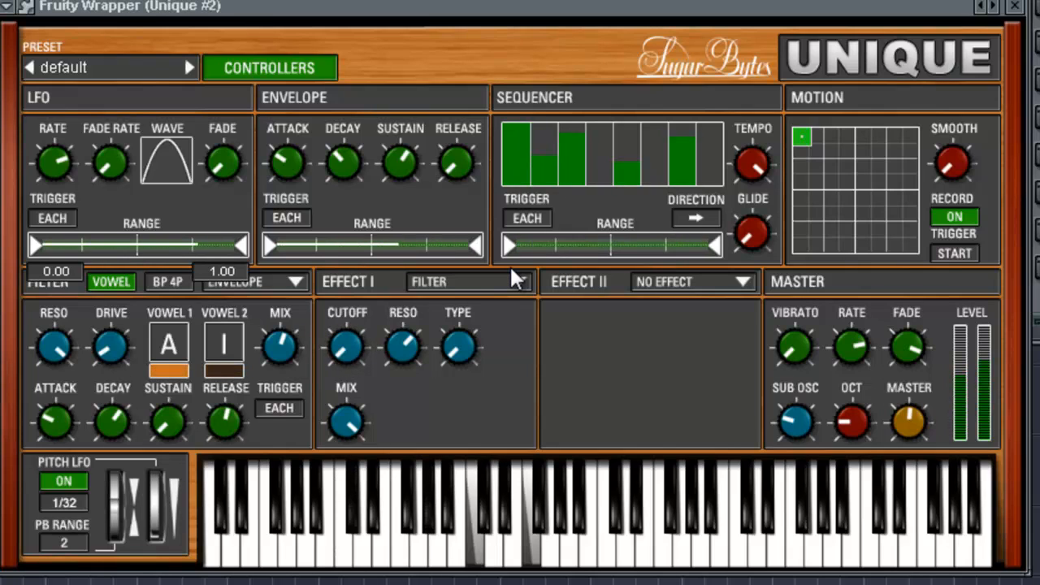
- Try out different tempo and glide settings for the sequencer
left_click_drag(750, 168, 775, 186)
left_click_drag(754, 232, 789, 294)
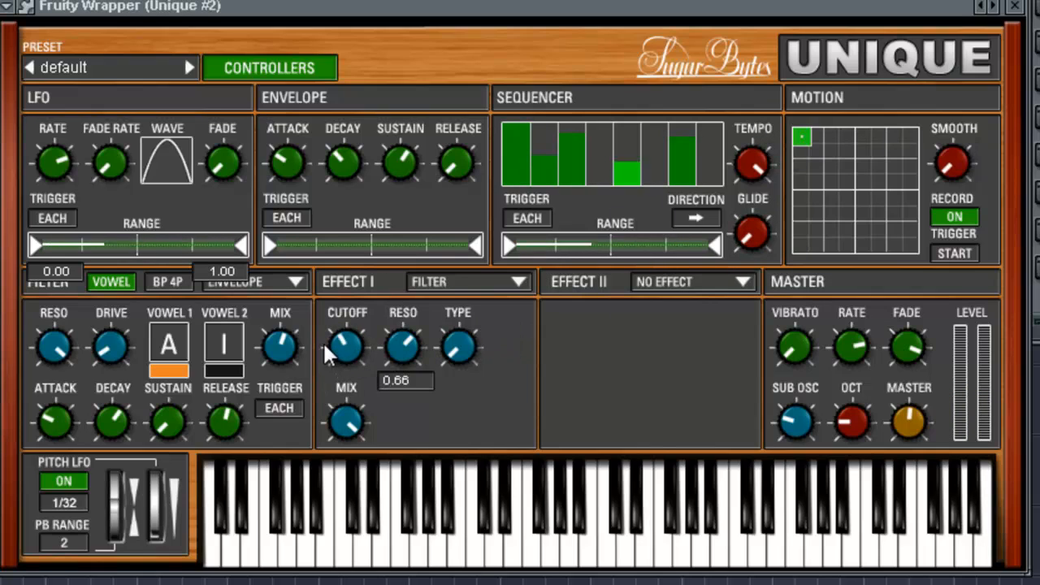
- Record a movement across the upper part of the motion pad toward its right edge
left_click(840, 146)
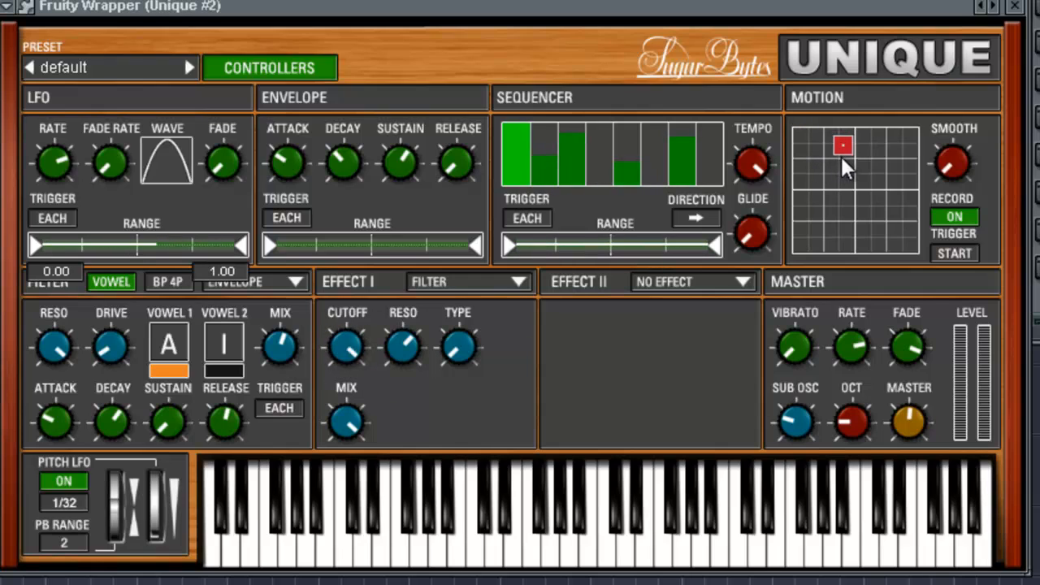
mouse_move(882, 171)
left_mouse_down()
mouse_move(886, 196)
mouse_move(811, 212)
mouse_move(827, 242)
mouse_move(888, 228)
mouse_move(822, 192)
mouse_move(832, 141)
mouse_move(904, 177)
left_mouse_up()
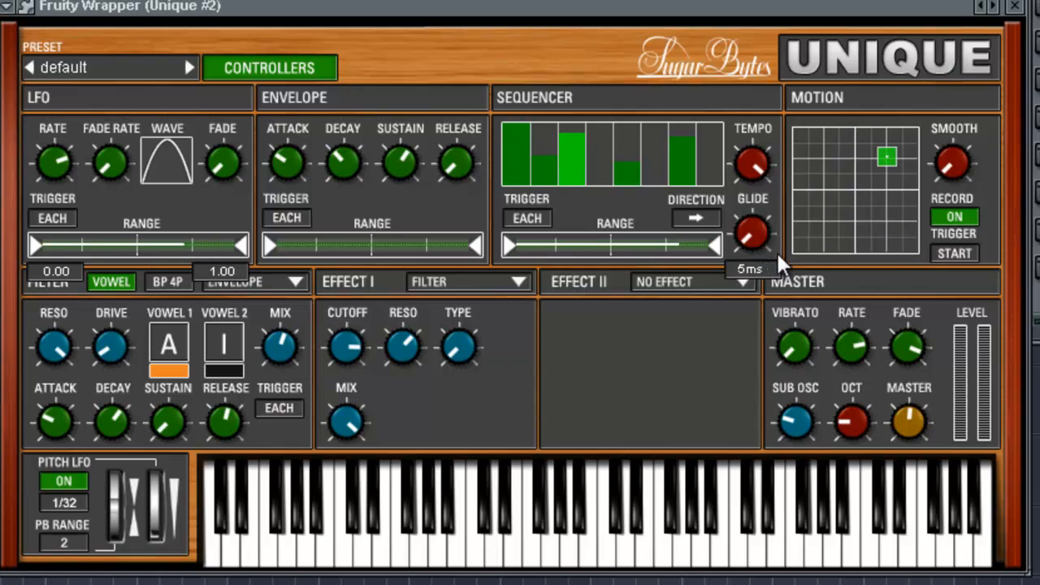
- Assign Motion X to the Effect I filter cutoff and Motion Y to its resonance
mouse_move(349, 353)
left_mouse_down()
mouse_move(370, 344)
mouse_move(376, 312)
left_mouse_up()
right_click(345, 347)
left_click(380, 452)
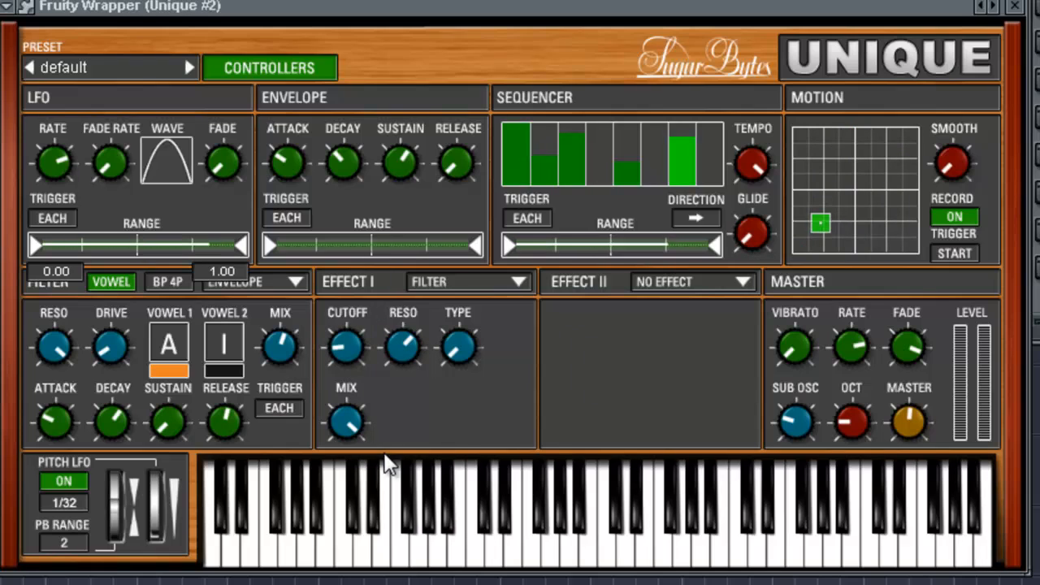
right_click(398, 348)
left_click(455, 480)
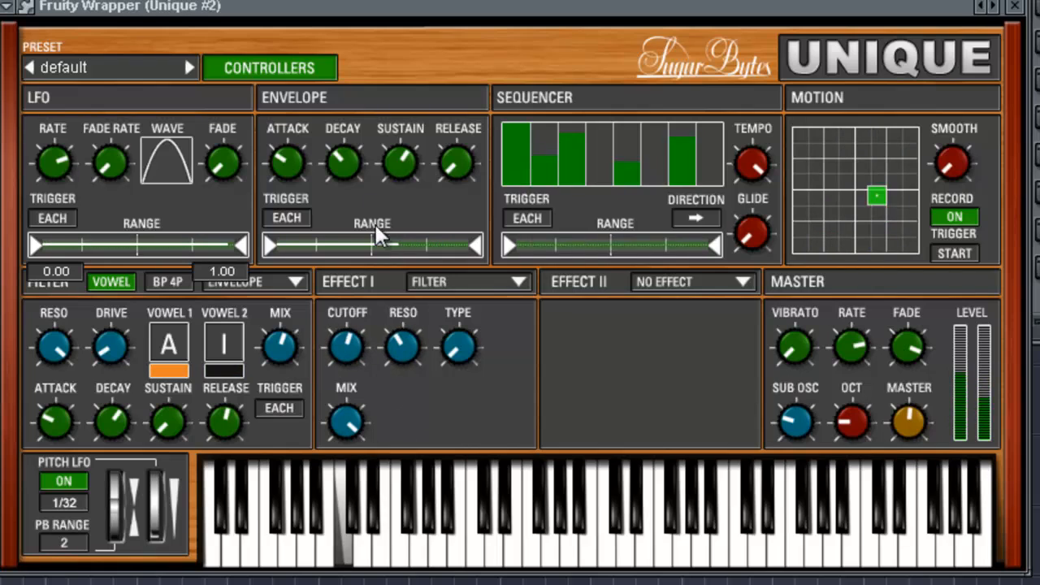
- Assign Motion X to Oscillator I's pulse width and Motion Y to its PWM rate
left_click(290, 71)
right_click(347, 161)
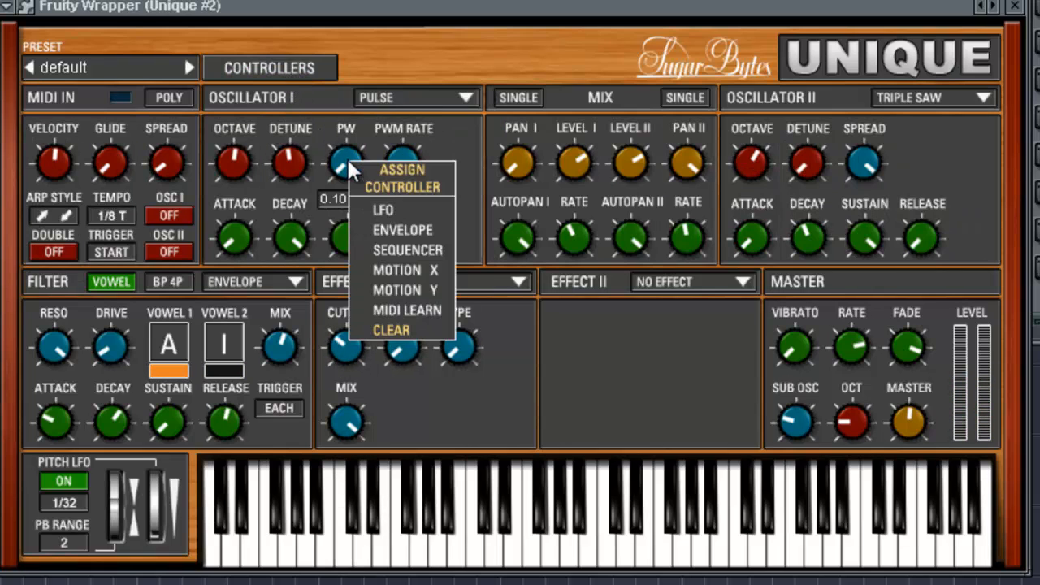
left_click(409, 266)
right_click(403, 169)
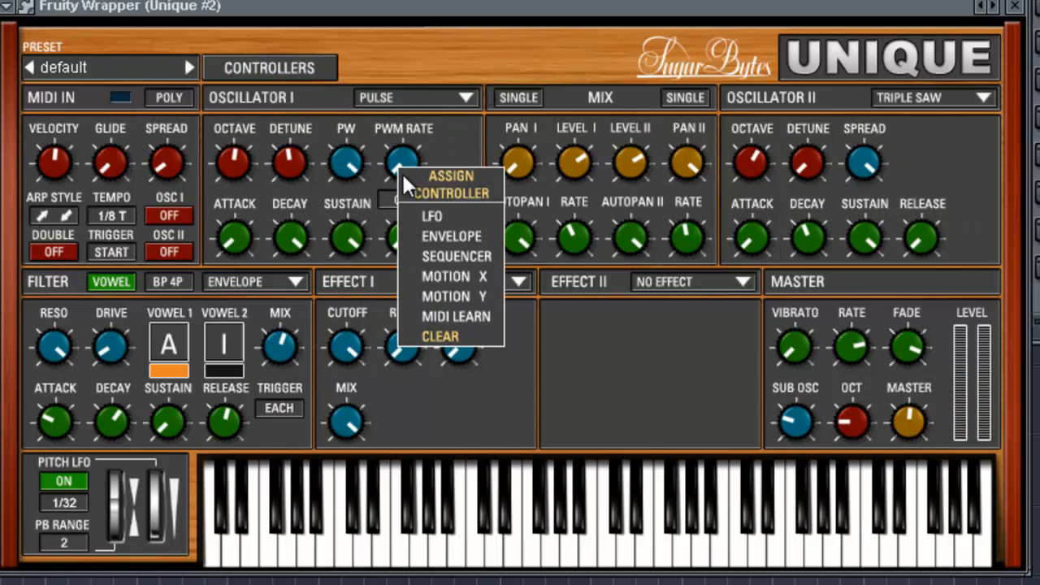
left_click(445, 289)
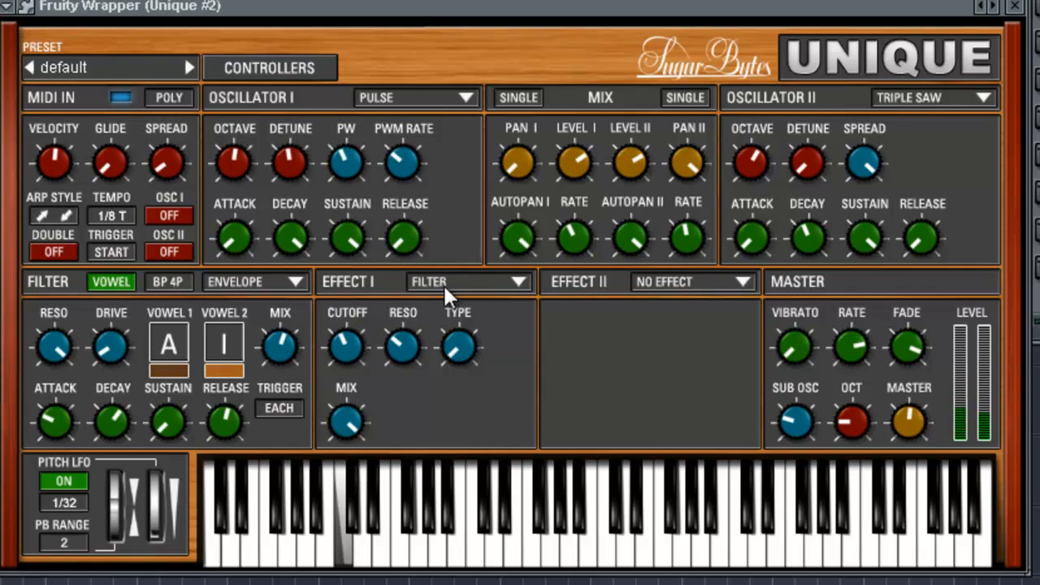
- Clear the controller assignments from the Effect I filter's cutoff and resonance
right_click(345, 342)
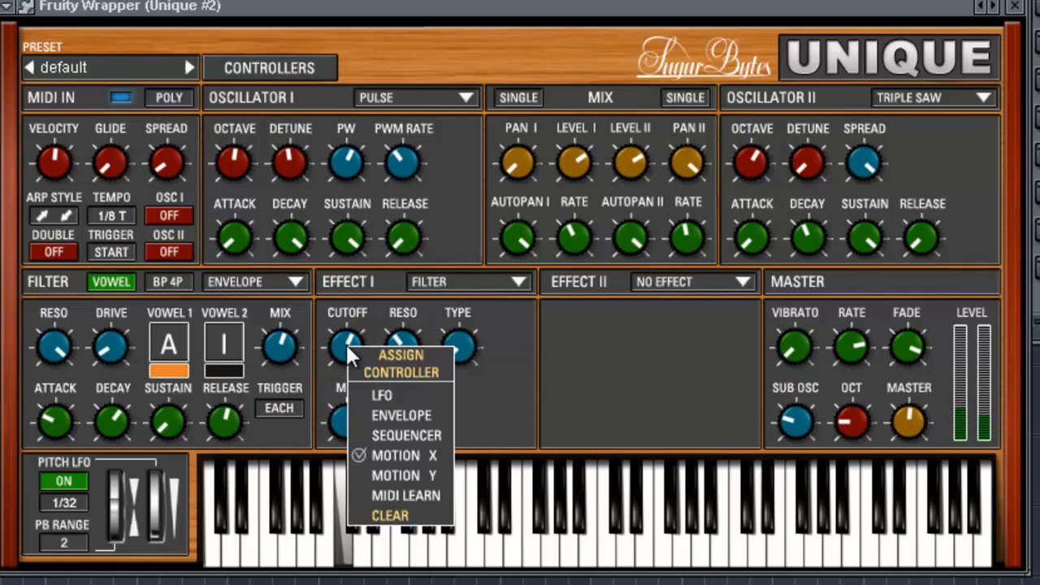
left_click(406, 517)
right_click(399, 347)
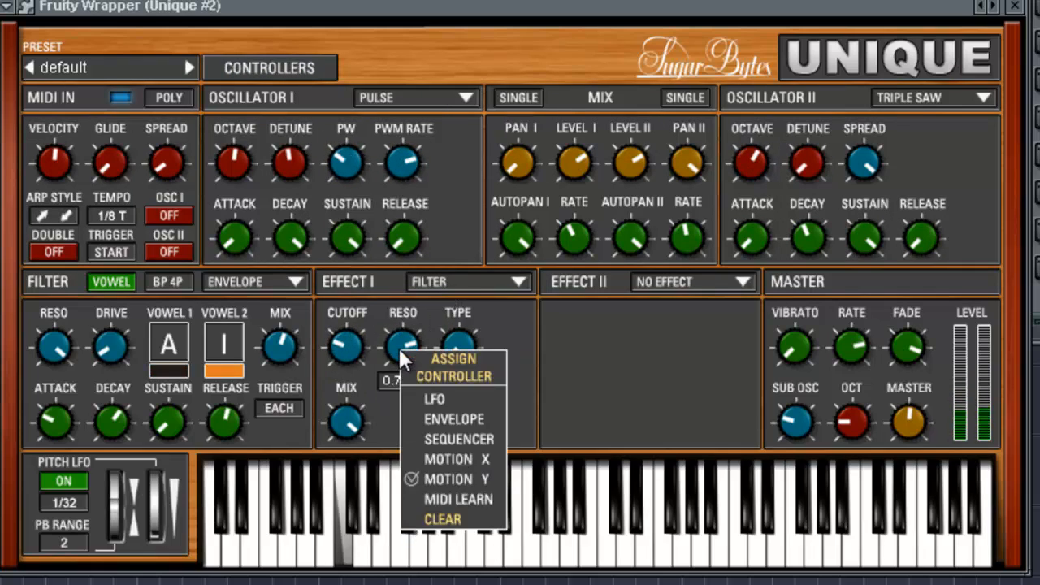
left_click(445, 518)
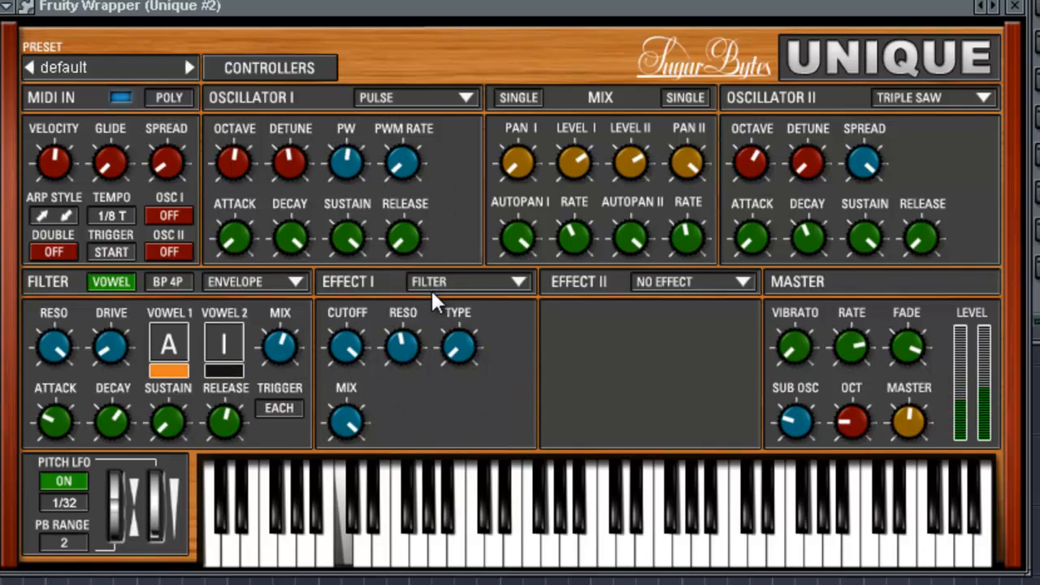
- Examine the controllers page with the running motion pad and return to the oscillator page
left_click(329, 71)
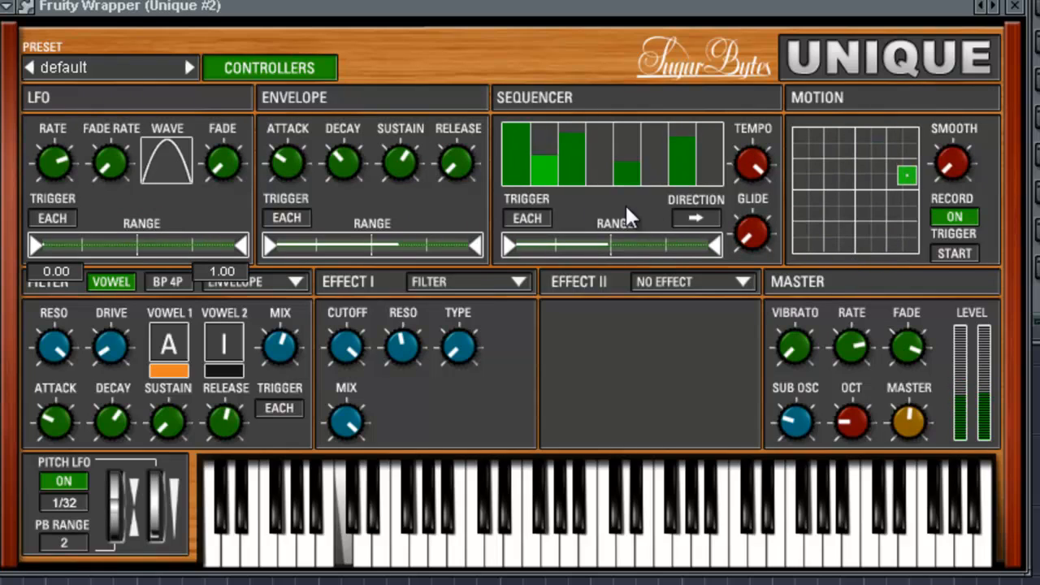
left_click(269, 58)
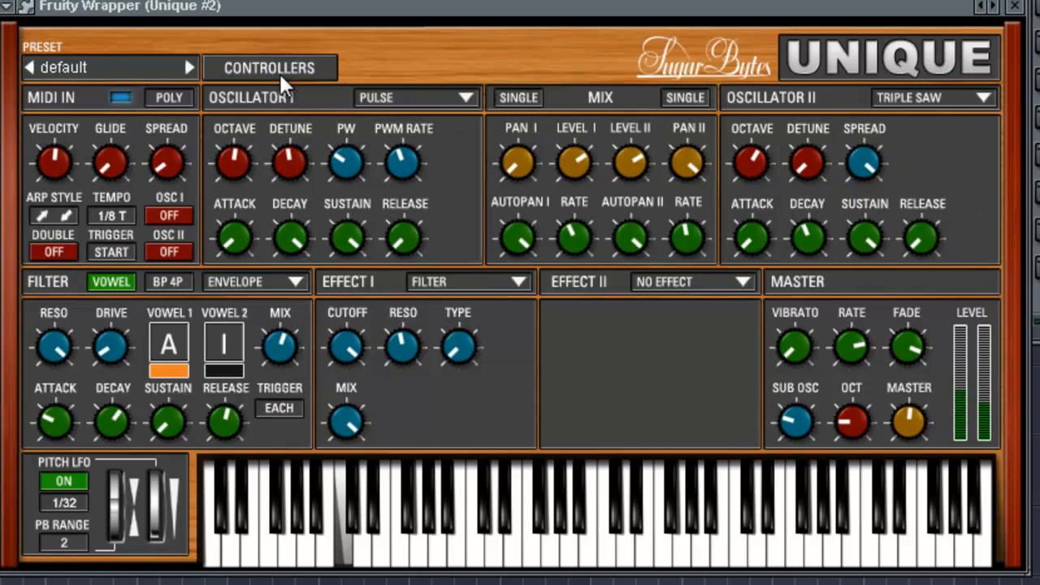
left_click(271, 61)
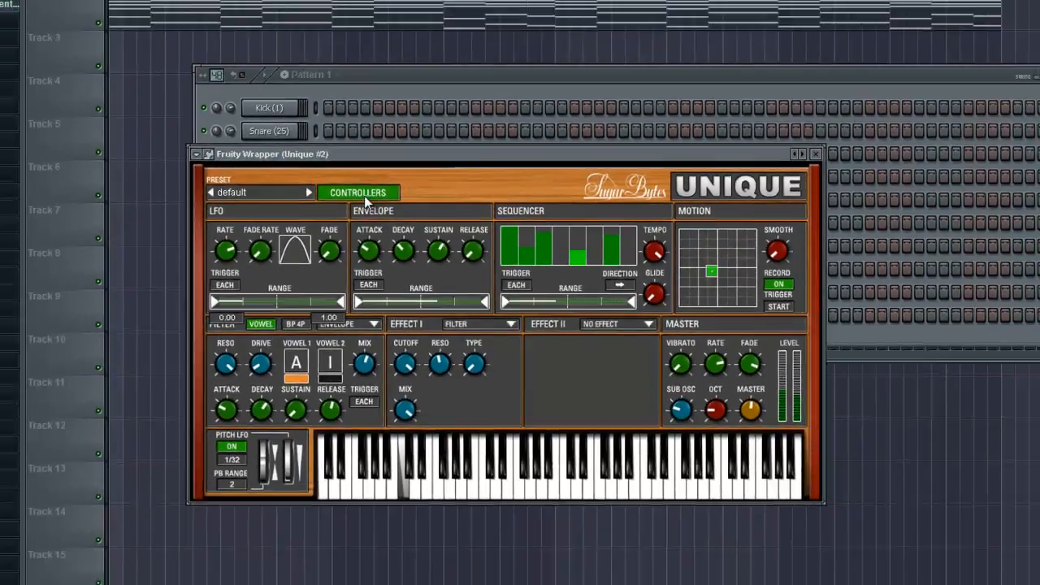
left_click(272, 71)
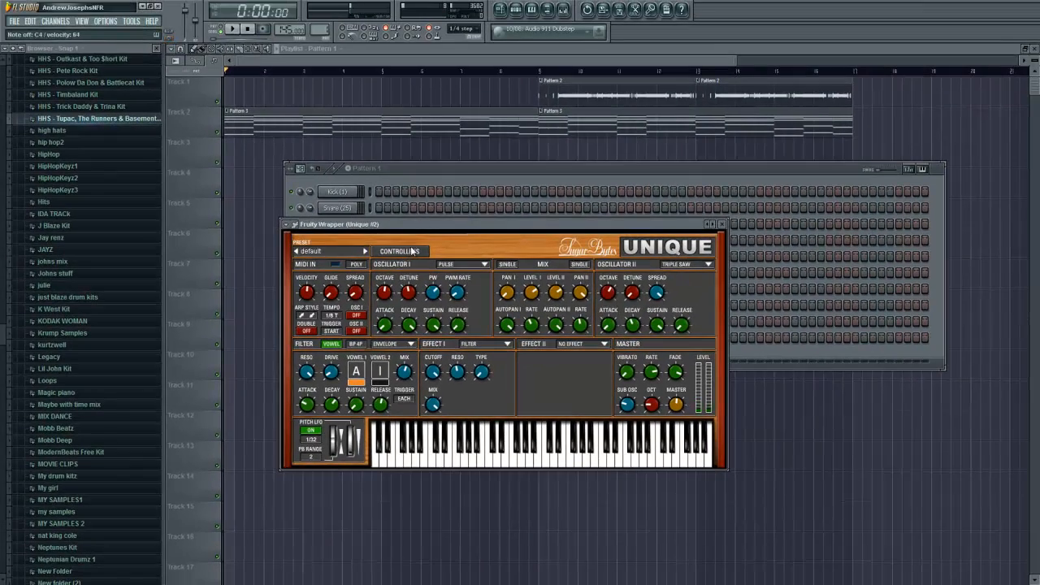
- Play the song in the playlist and open the Unique channel's synth from the channel rack
left_click(430, 181)
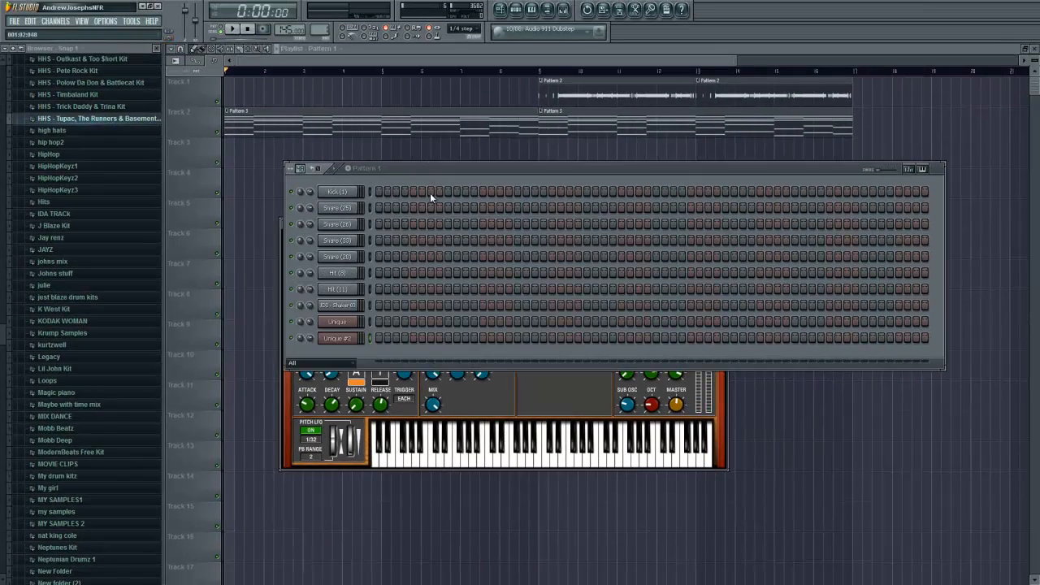
left_click(525, 61)
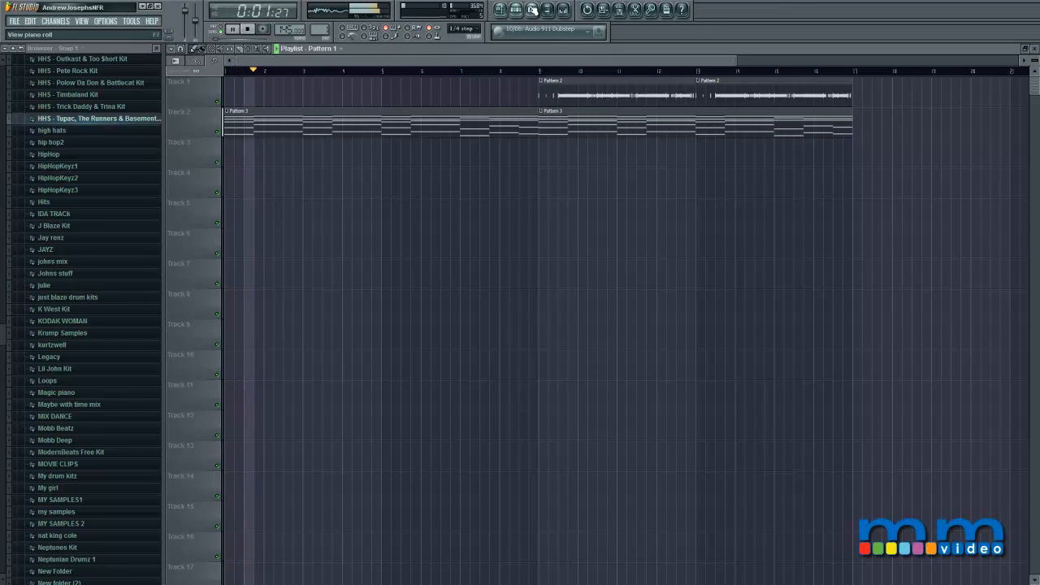
left_click(515, 9)
left_click(345, 325)
left_click_drag(547, 327, 548, 212)
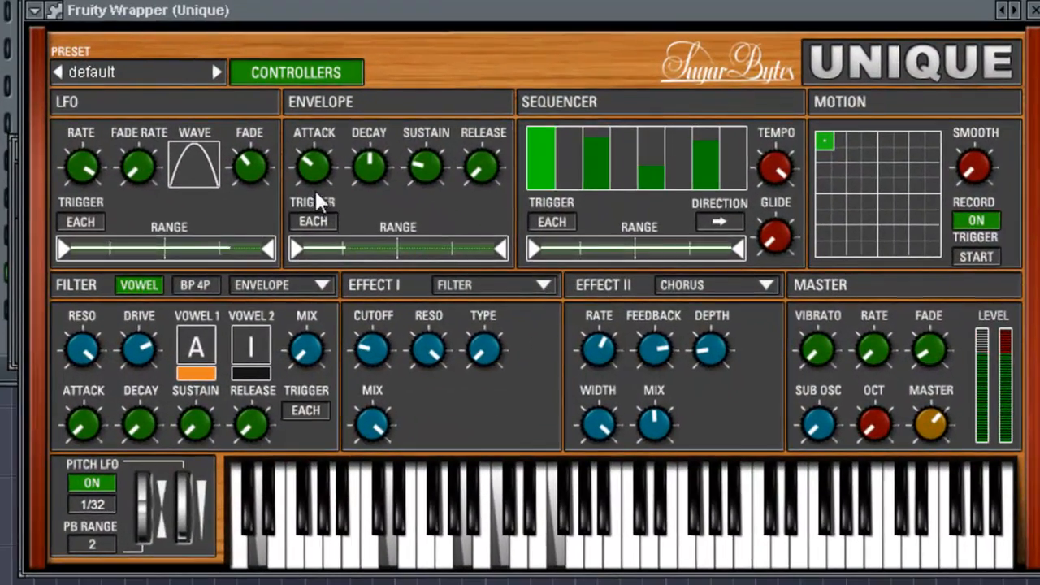
- Try turning the Effect I filter cutoff in the Unique channel's synth
mouse_move(427, 165)
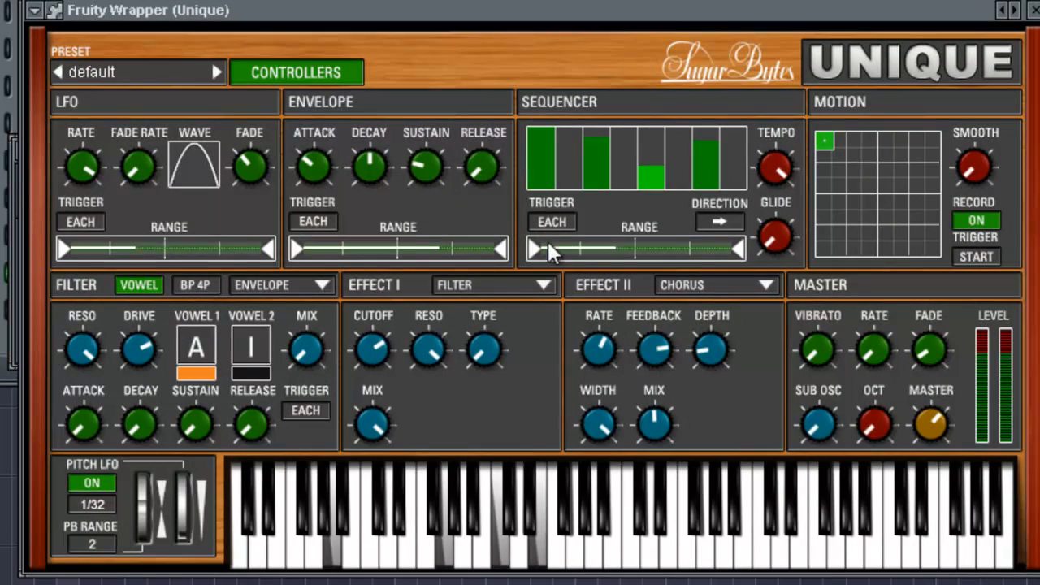
left_click_drag(372, 355, 388, 370)
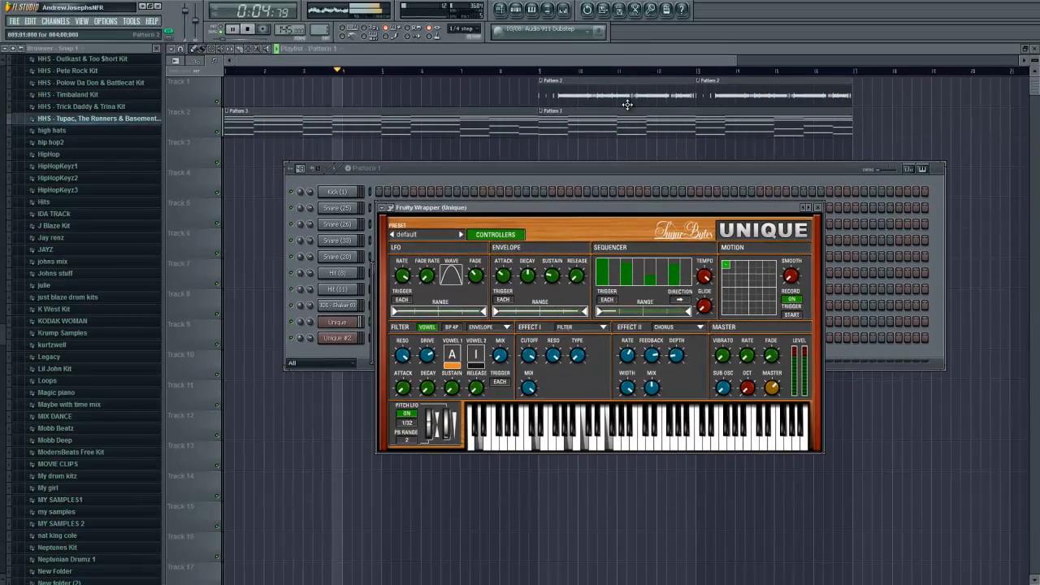
- Switch to pattern 2 and clear the synth and channel settings windows off the channel rack
left_click_drag(622, 207, 622, 372)
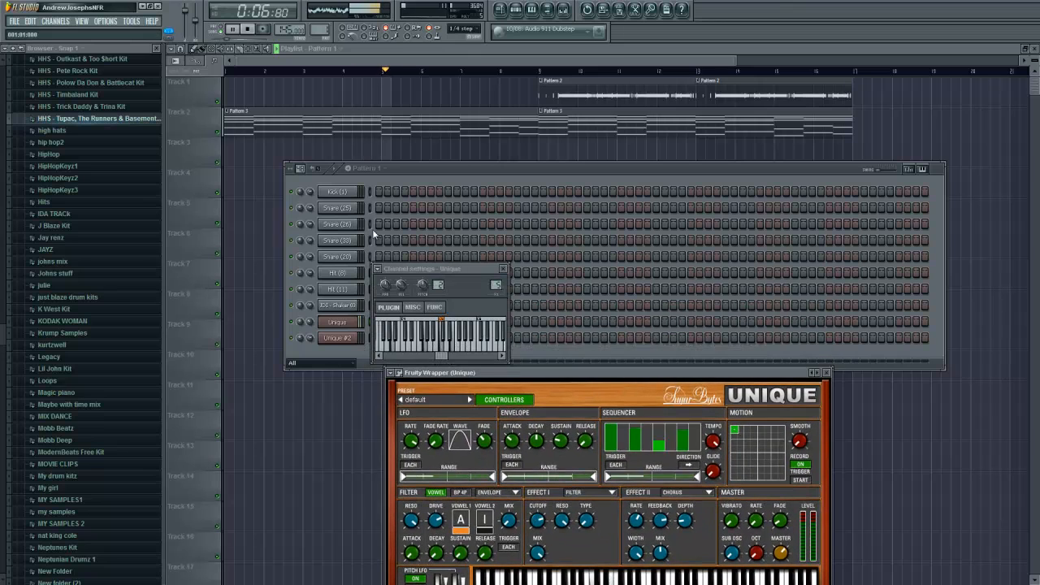
left_click_drag(320, 49, 320, 39)
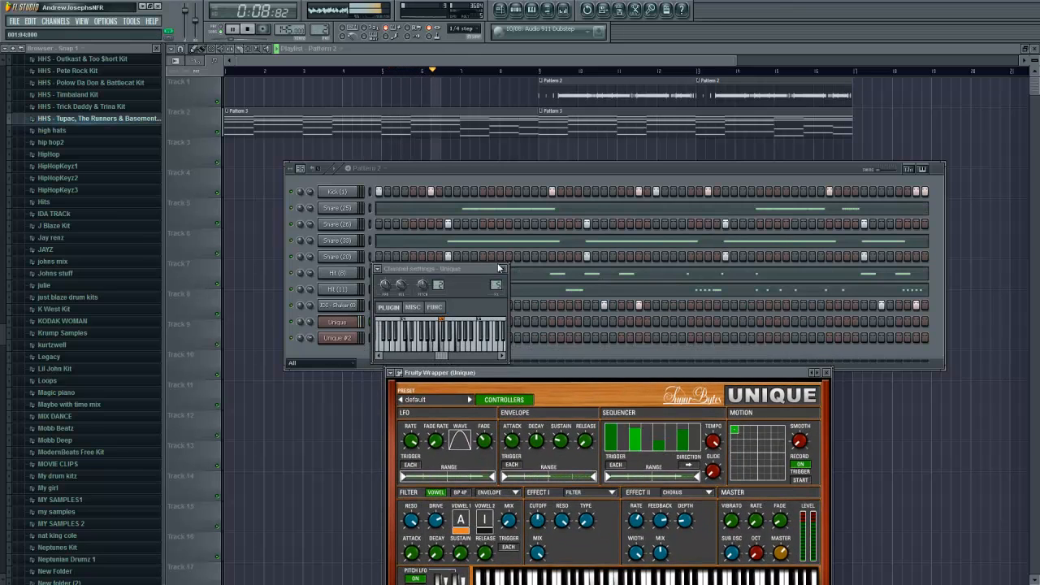
left_click(500, 268)
- Move the synth window up until its keyboard shows and select the Unique #2 channel
left_click_drag(680, 377, 687, 326)
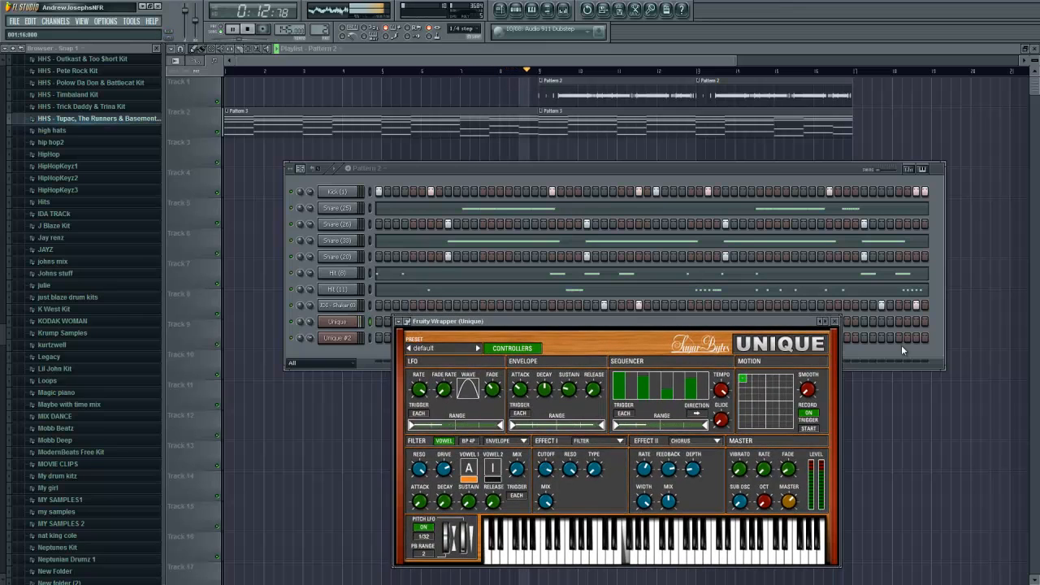
left_click(373, 344)
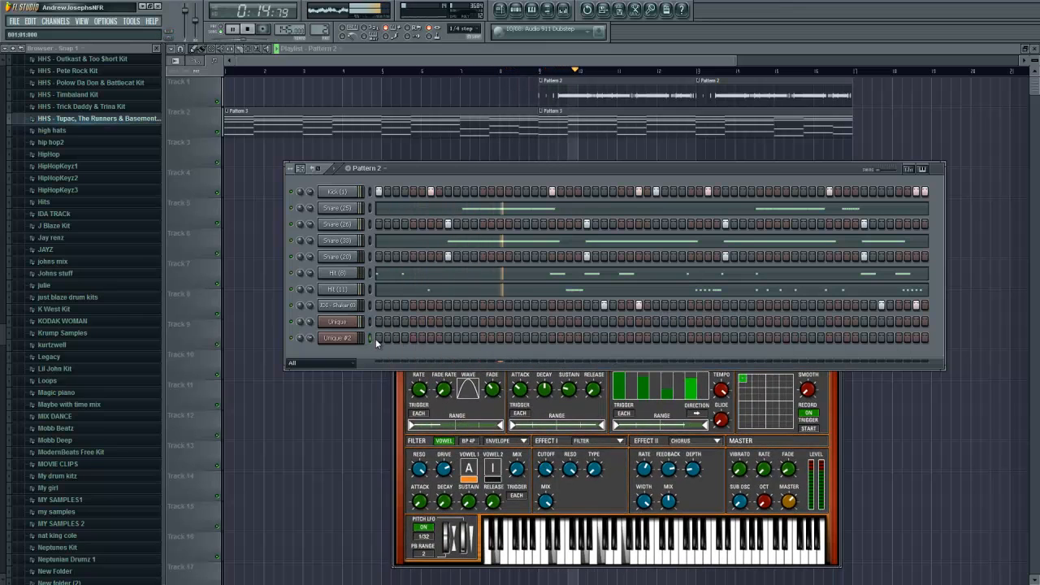